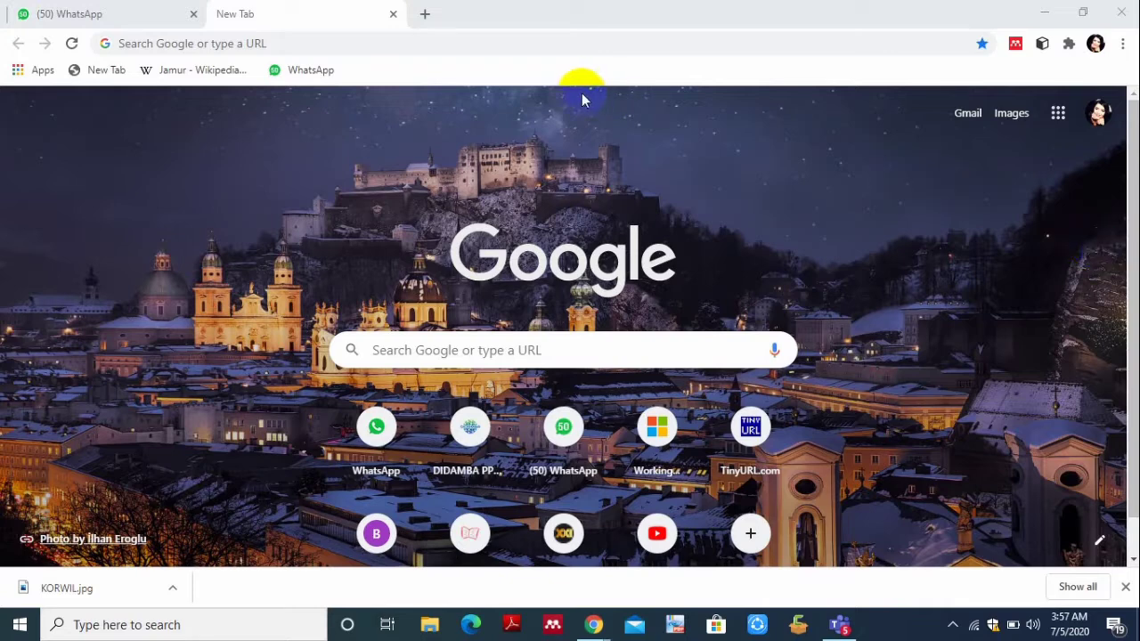
- Open one more blank Chrome tab, then return to the '(50) WhatsApp' tab
click(425, 14)
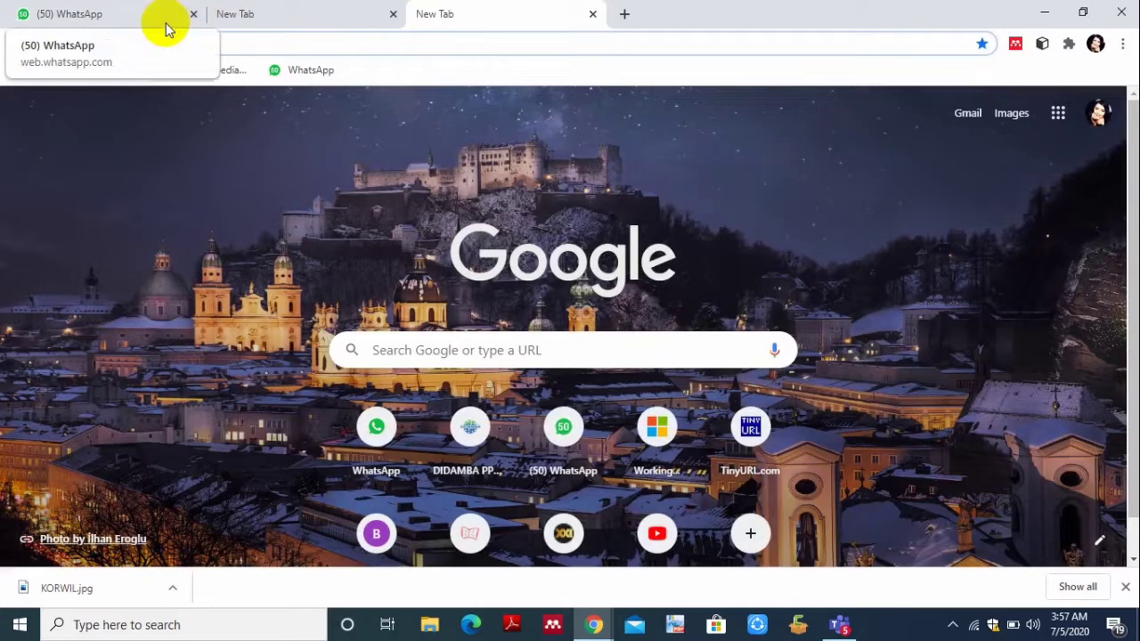
click(103, 19)
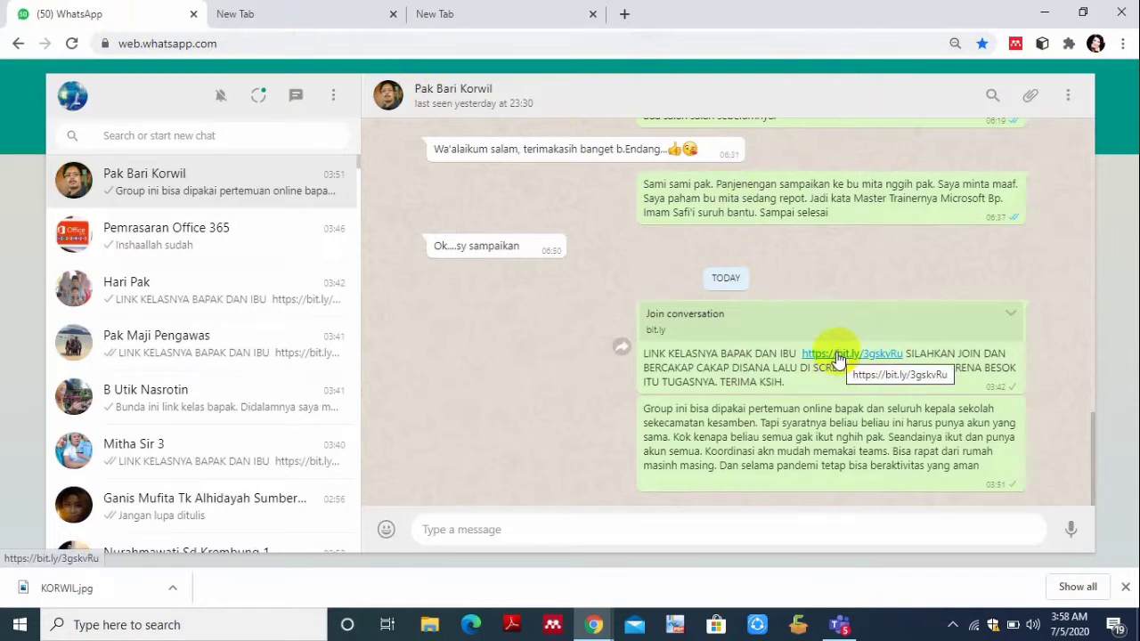
click(837, 356)
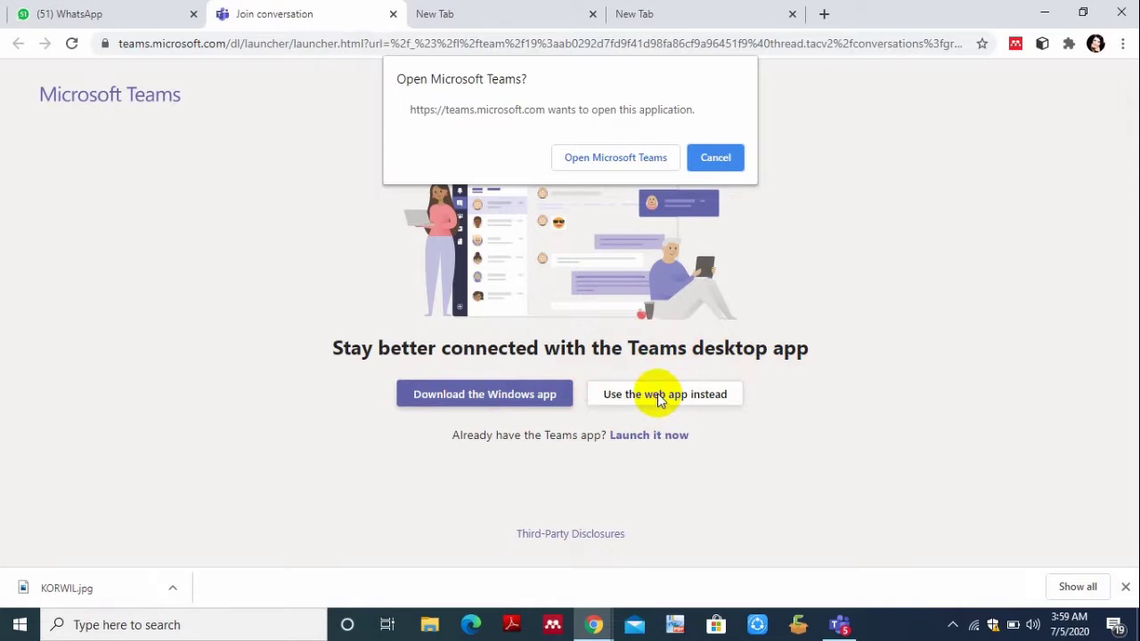
click(622, 160)
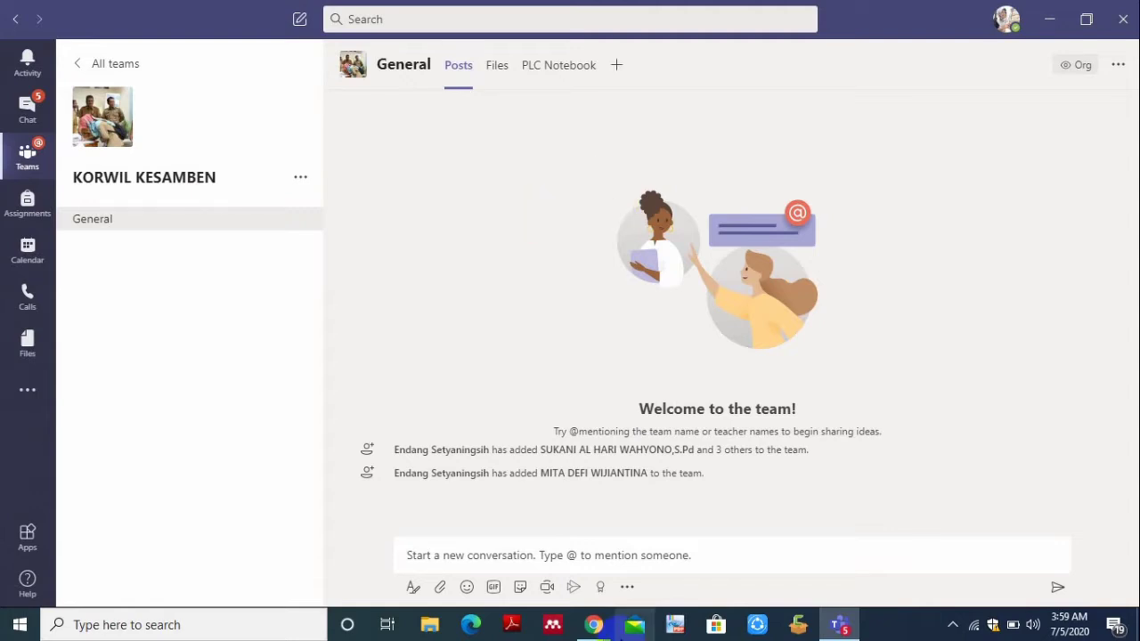
- Start a new conversation post in the KORWIL KESAMBEN General channel
click(610, 554)
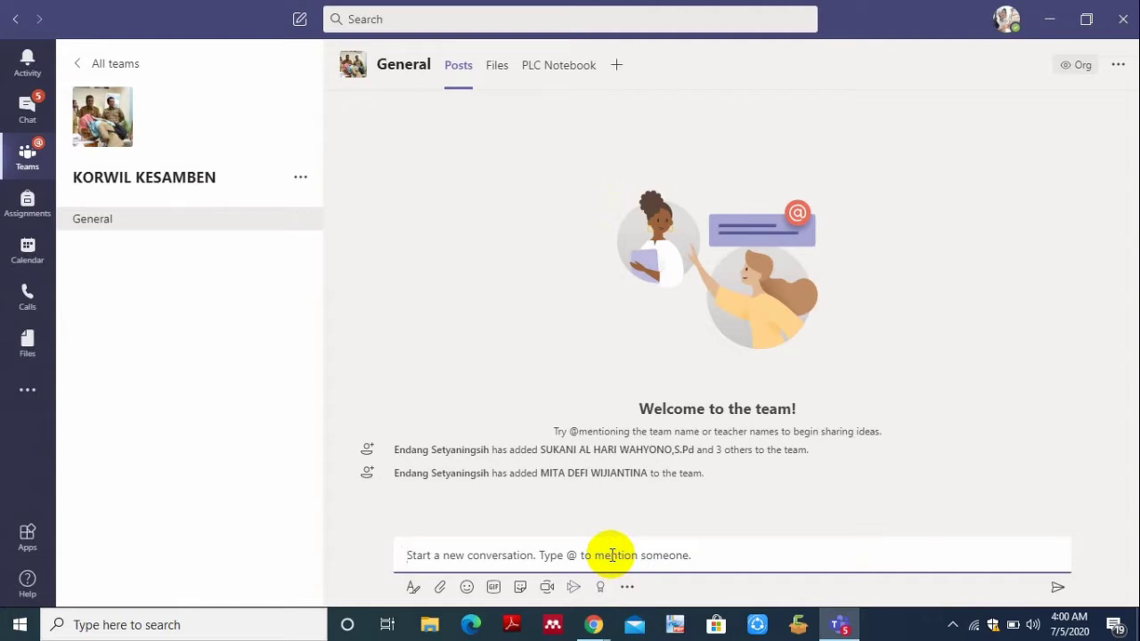
- Post 'ASSALAMUALAIKUM … SELAMAT DATANG DAN MARI KITA BERAKTIFITAS YANG AMAN DI TEAMS DI TENGAH PANDEMI' with typos corrected
text(A)
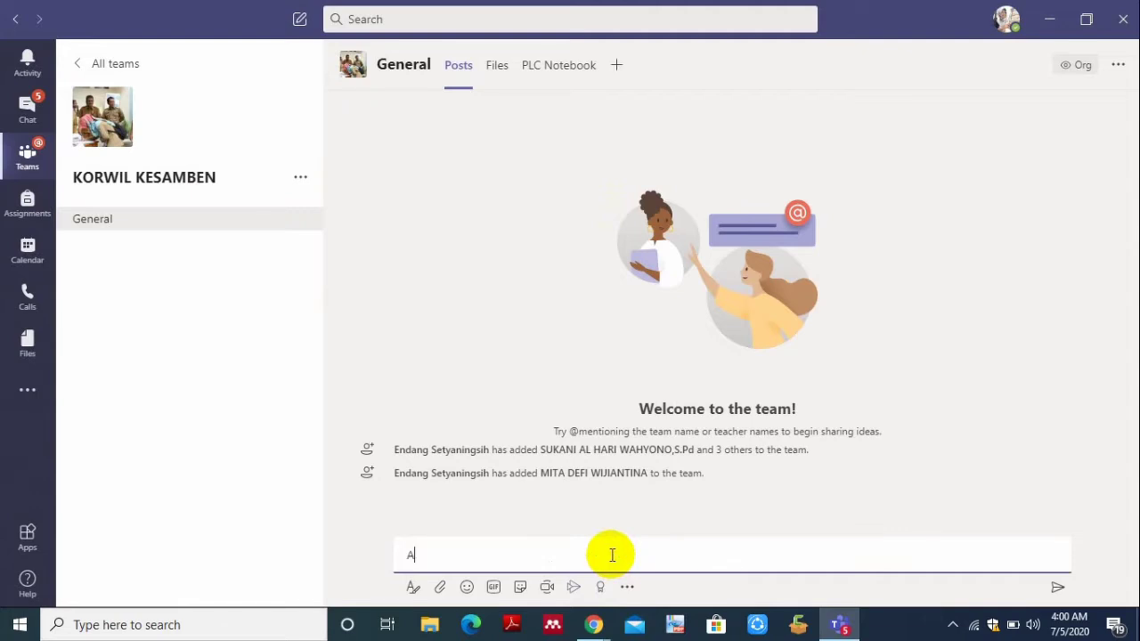
text(SSALAMUALAIKUM BA)
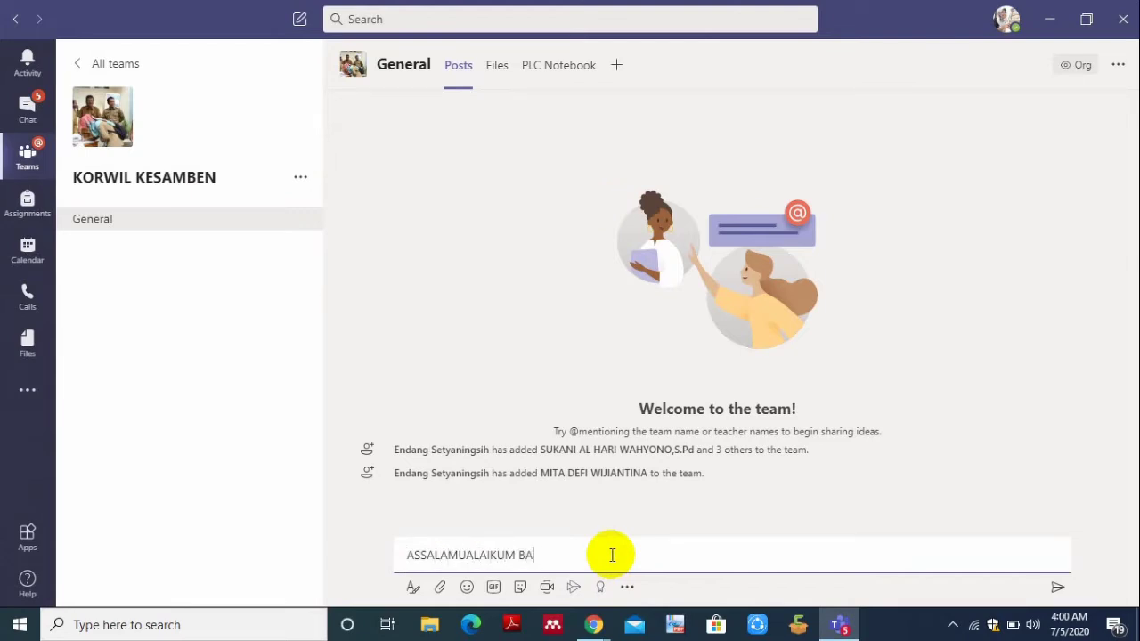
text(PAK DAN IBU KEPAL)
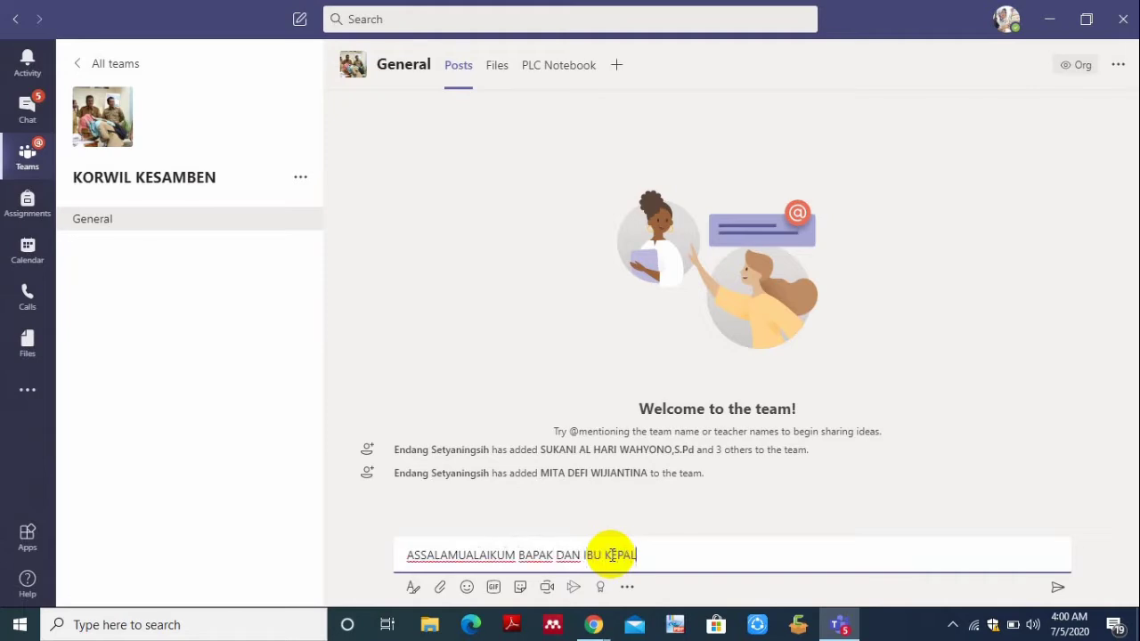
text(A SEKOLAH SE KEC)
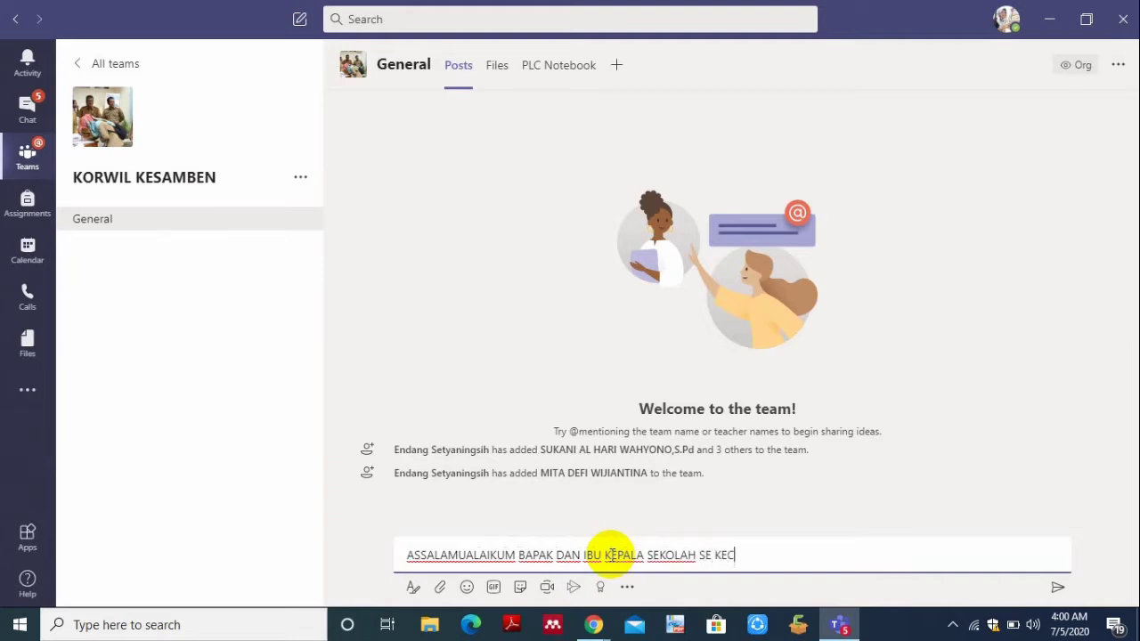
text(AMATAN KESAMBEN)
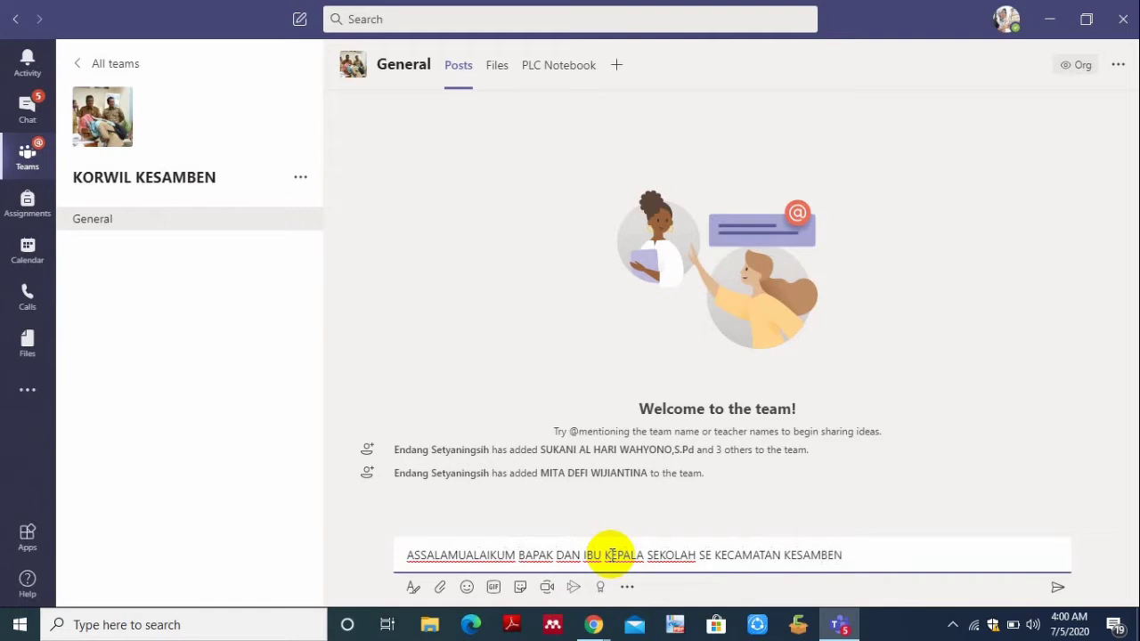
text( SELA)
text(T)
key(BackSpace)
text(AT DATANG)
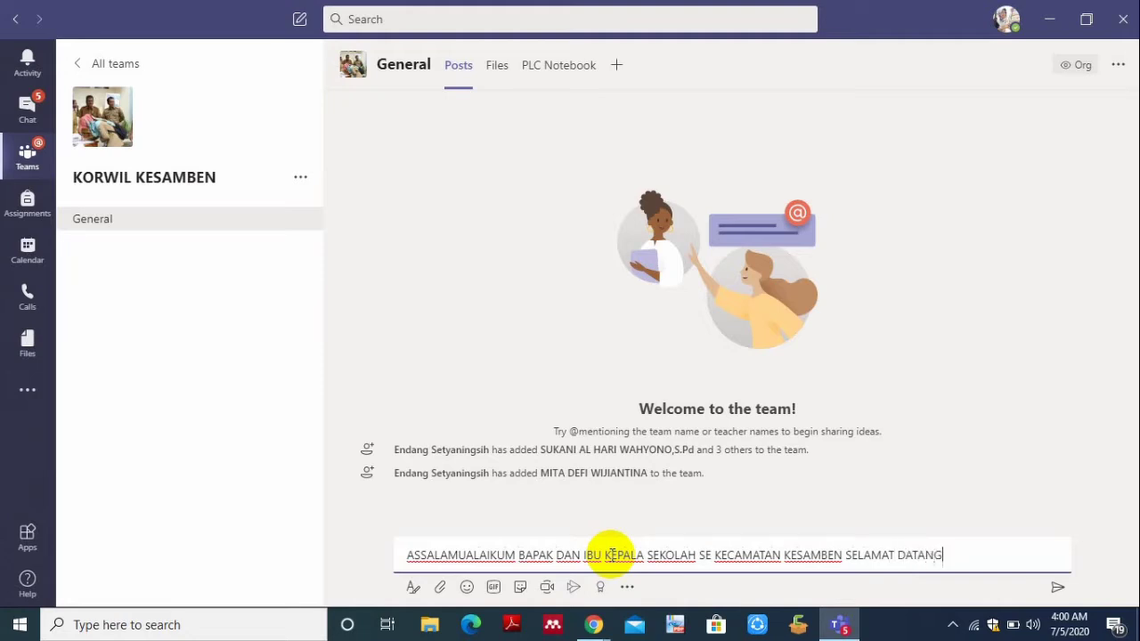
text( DAN MARI KITA)
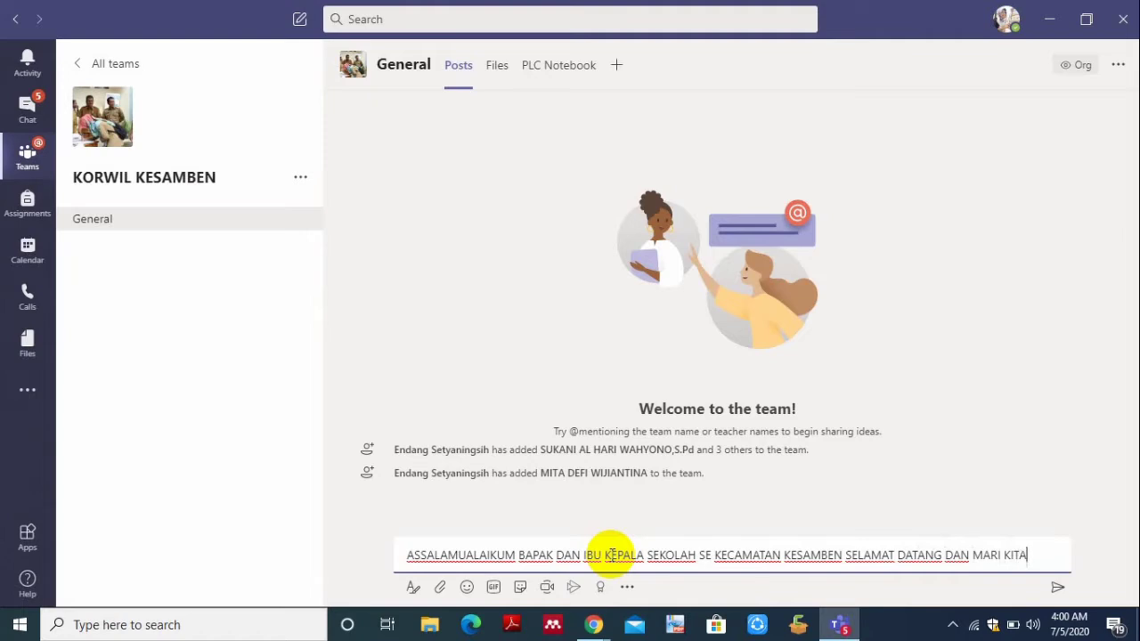
text( BR)
key(BackSpace)
text(ERAKT)
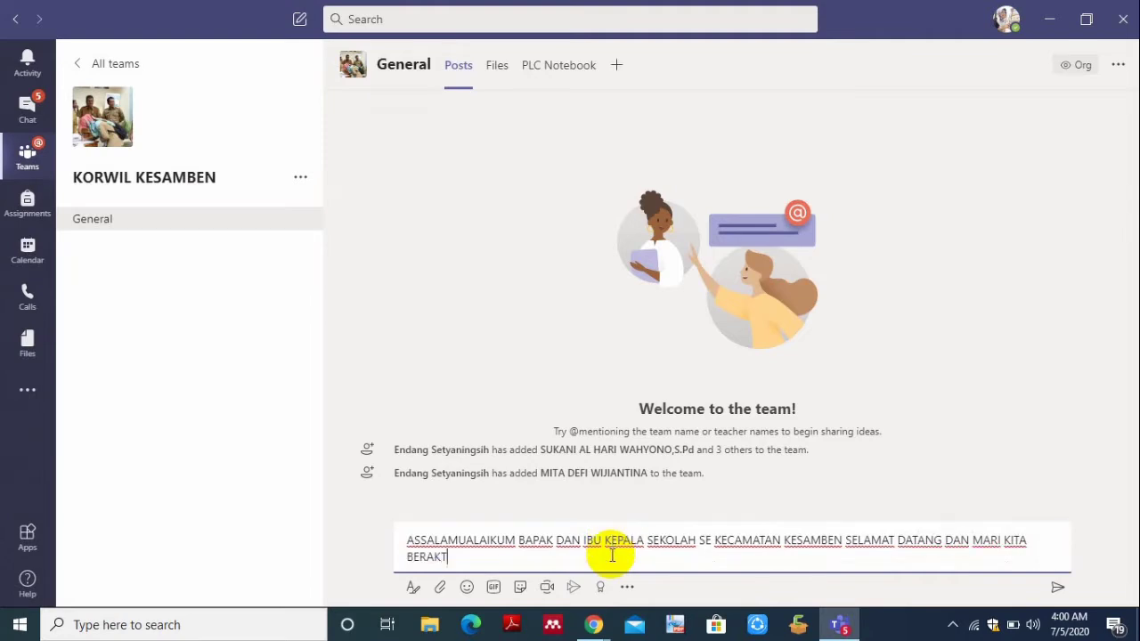
text(IITAS)
click(453, 557)
key(BackSpace)
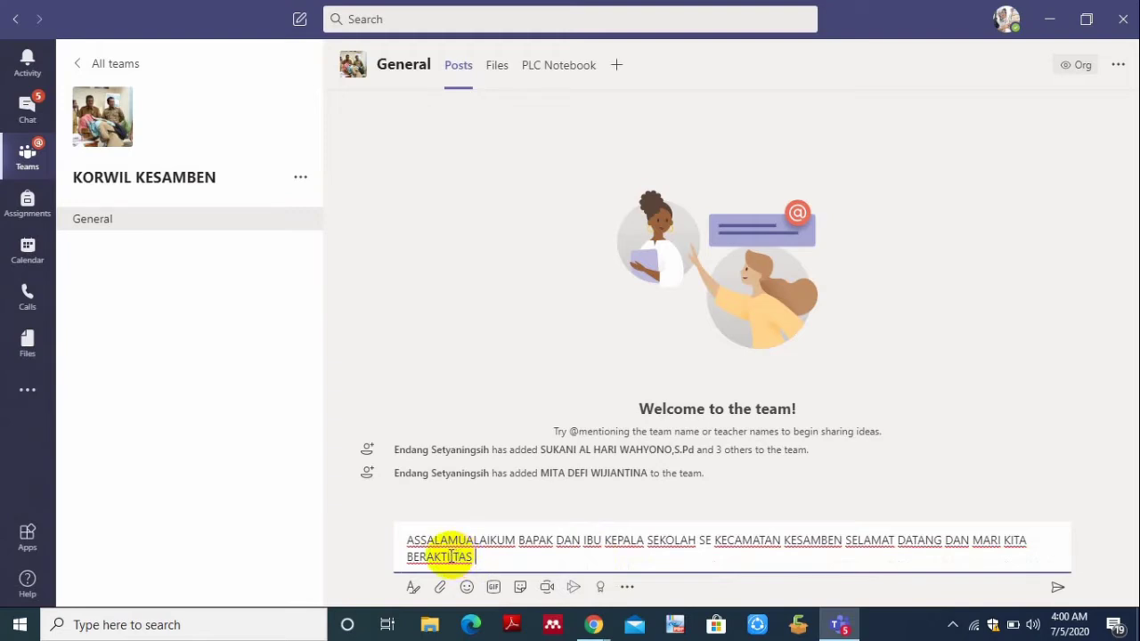
text(FI)
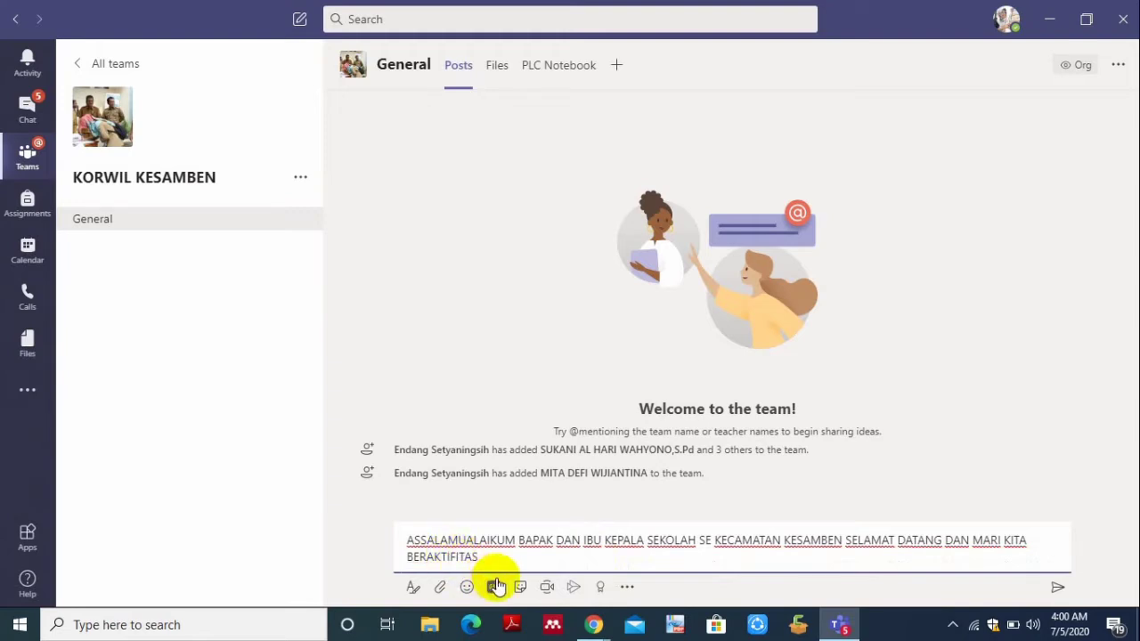
click(496, 552)
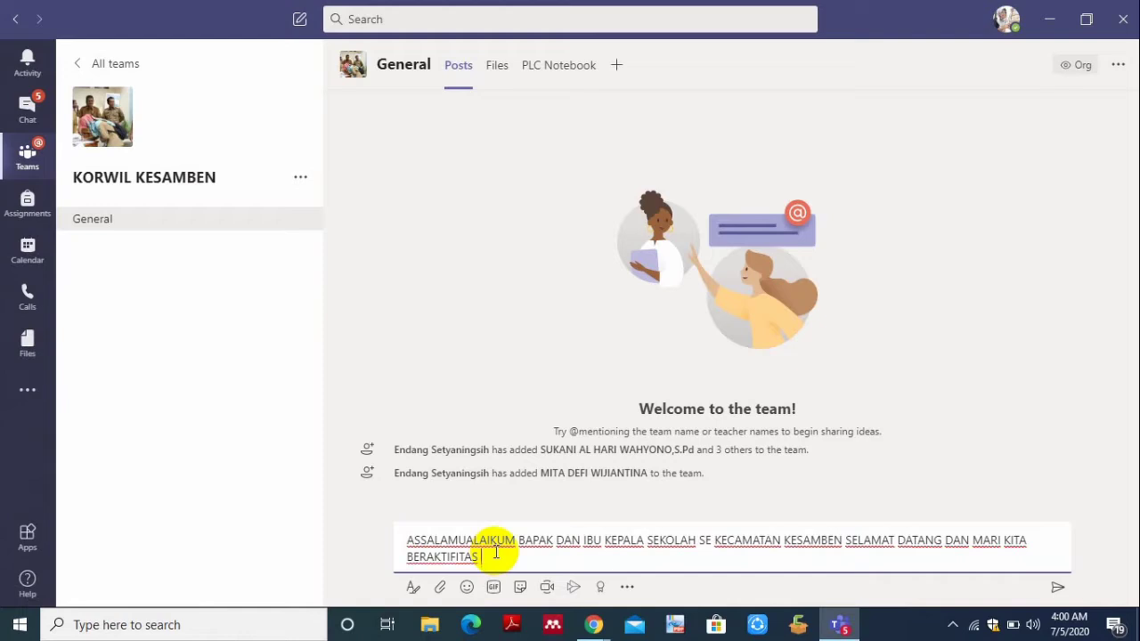
text(YANG AMAN DI TEAM)
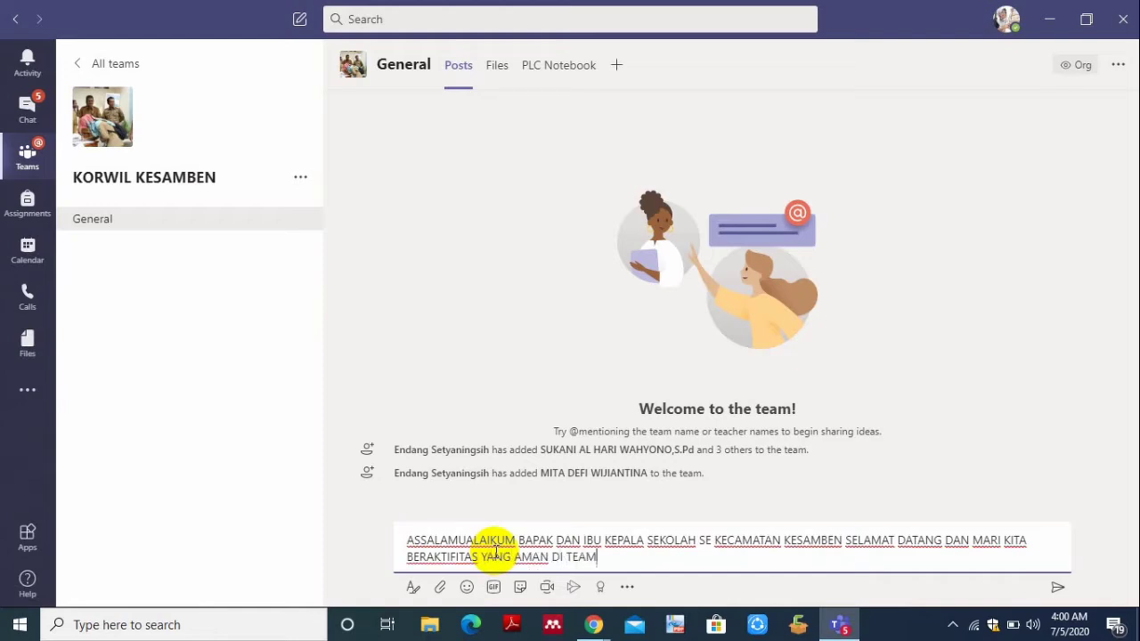
text(S DI TENGAH PANDEMI)
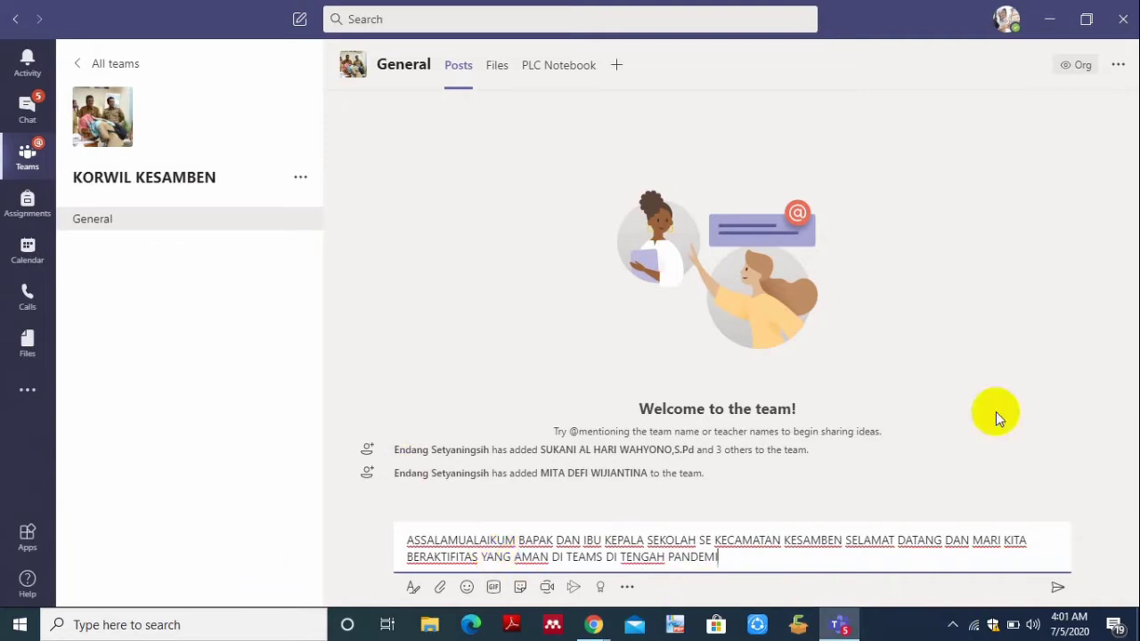
click(1058, 588)
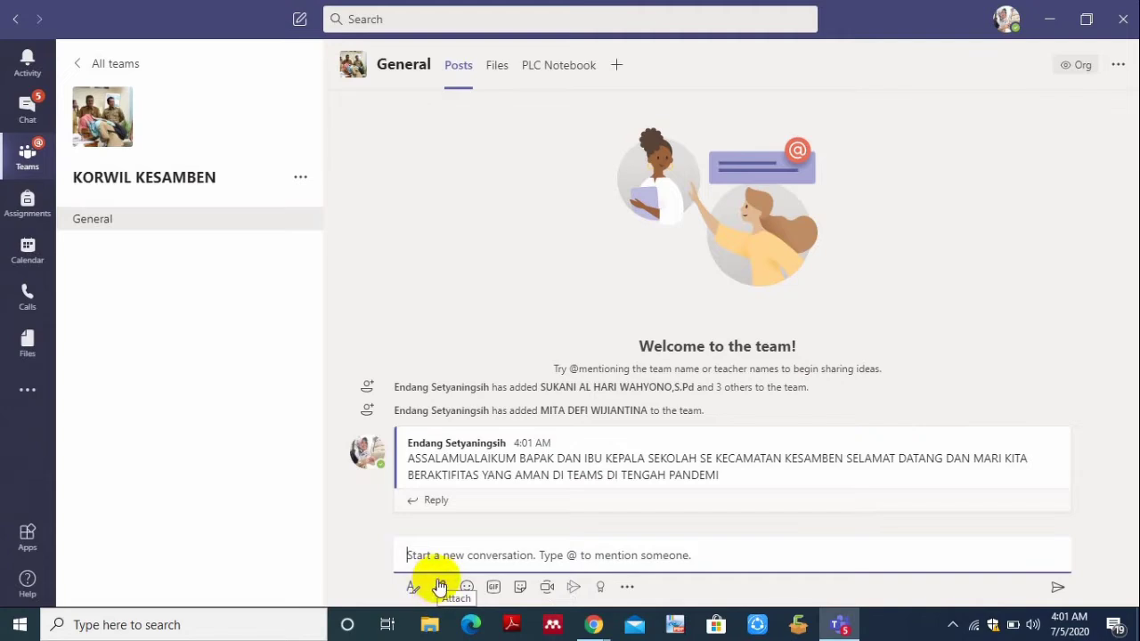
- Show the messaging-extensions app finder with Forms, Power BI, News, Stocks, Weather and YouTube
click(627, 588)
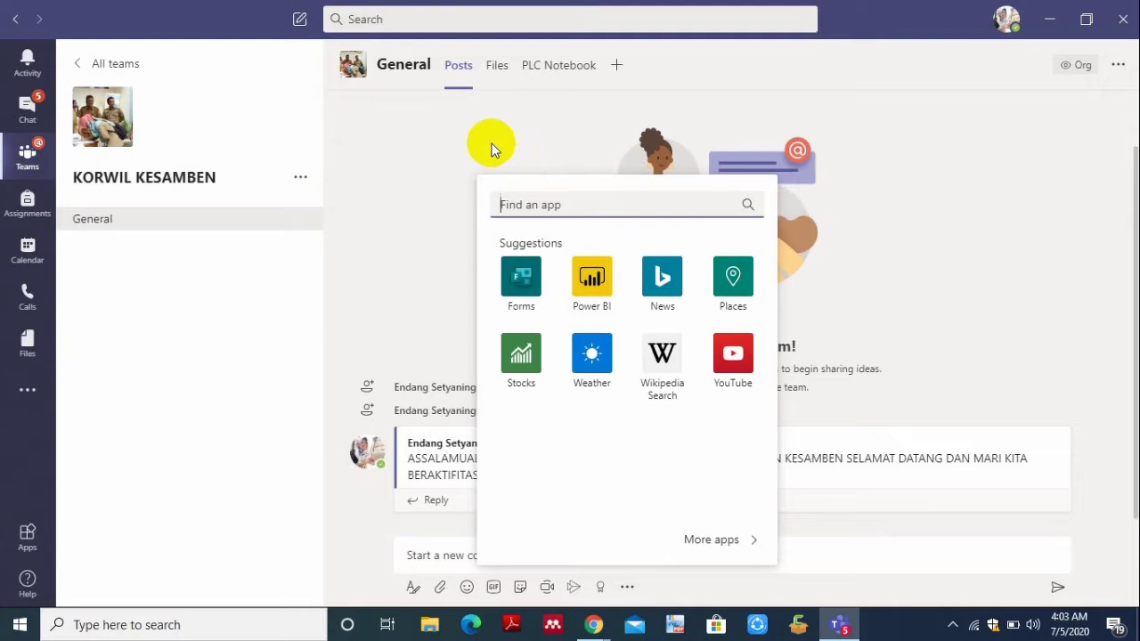
- Close the 'Find an app' flyout and minimize the Teams window
click(436, 129)
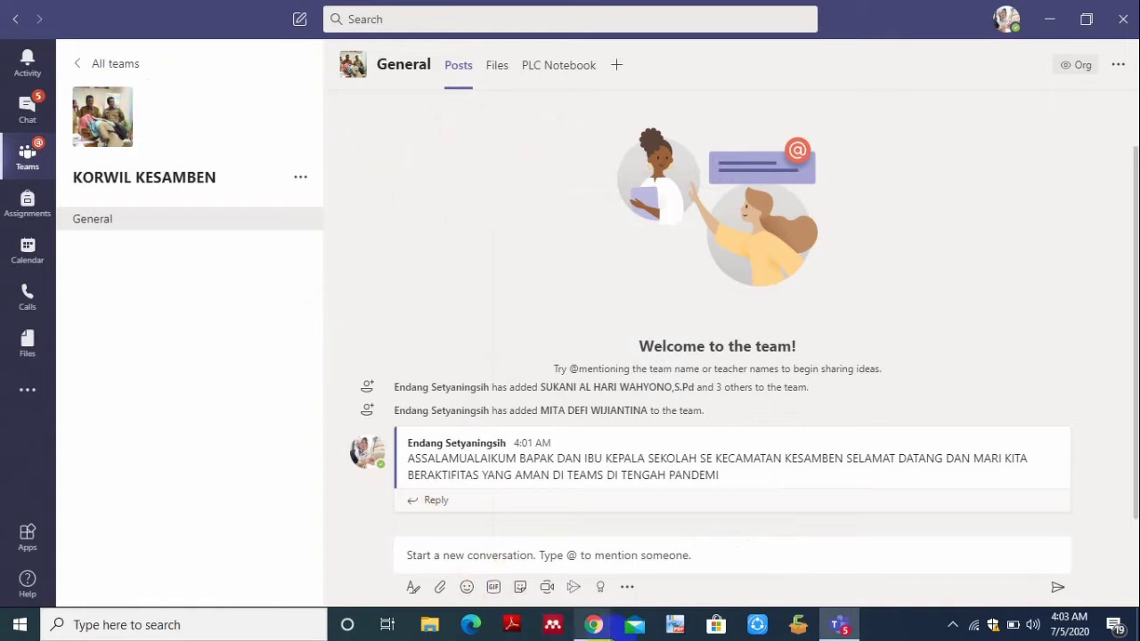
click(1049, 19)
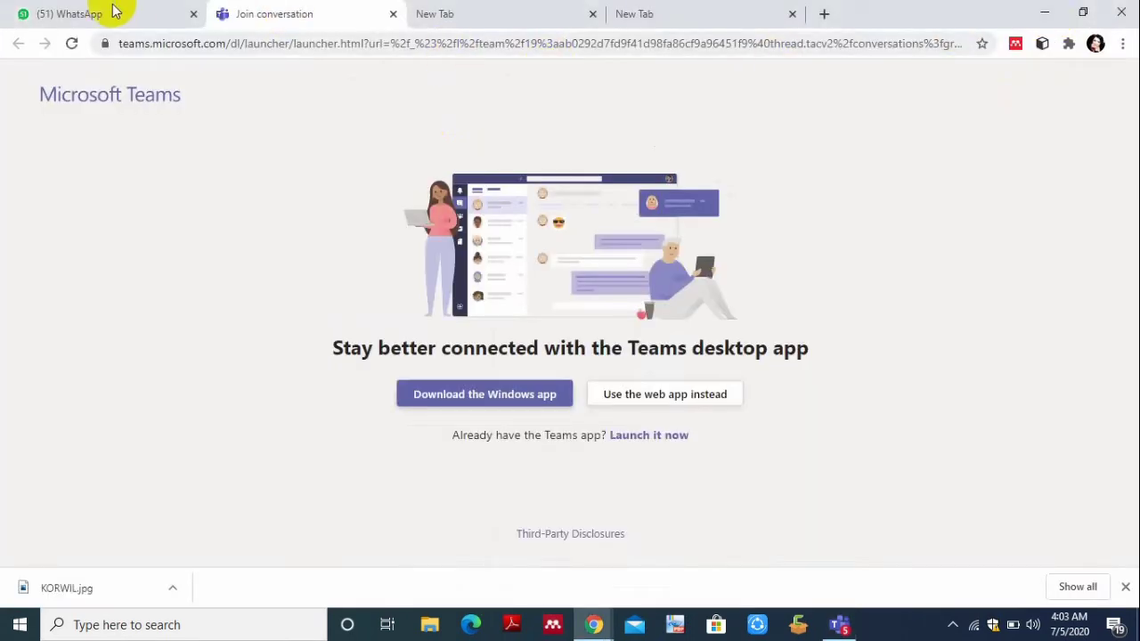
- Back in WhatsApp, search the chat list for DARING after several mistyped attempts
click(98, 14)
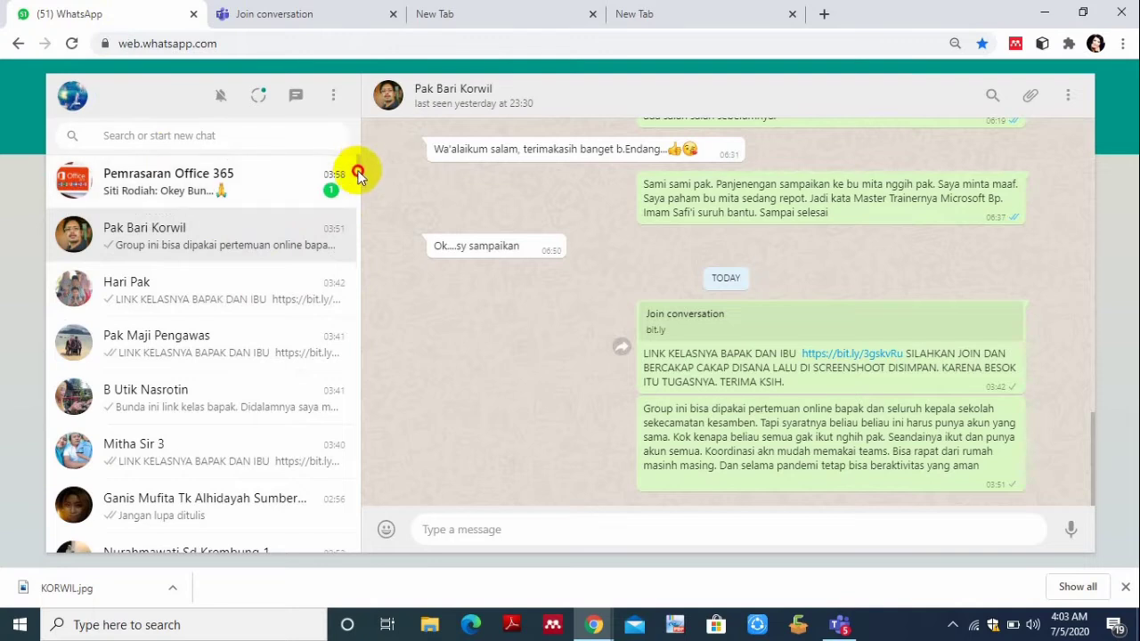
scroll(358, 160, down, 2)
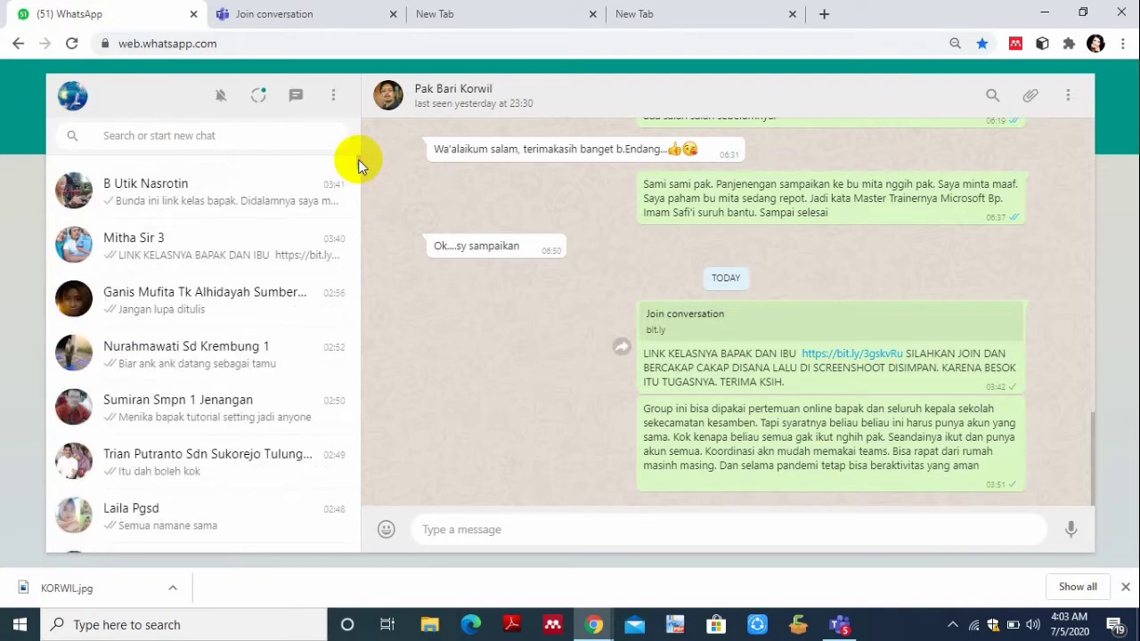
click(310, 144)
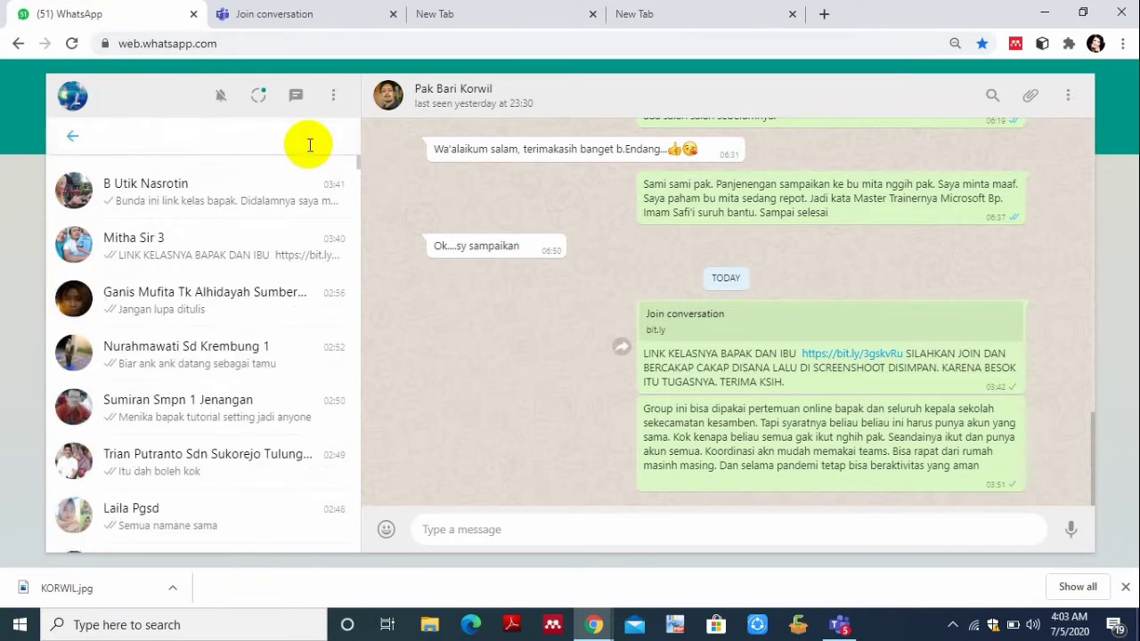
text(DE)
key(BackSpace)
key(BackSpace)
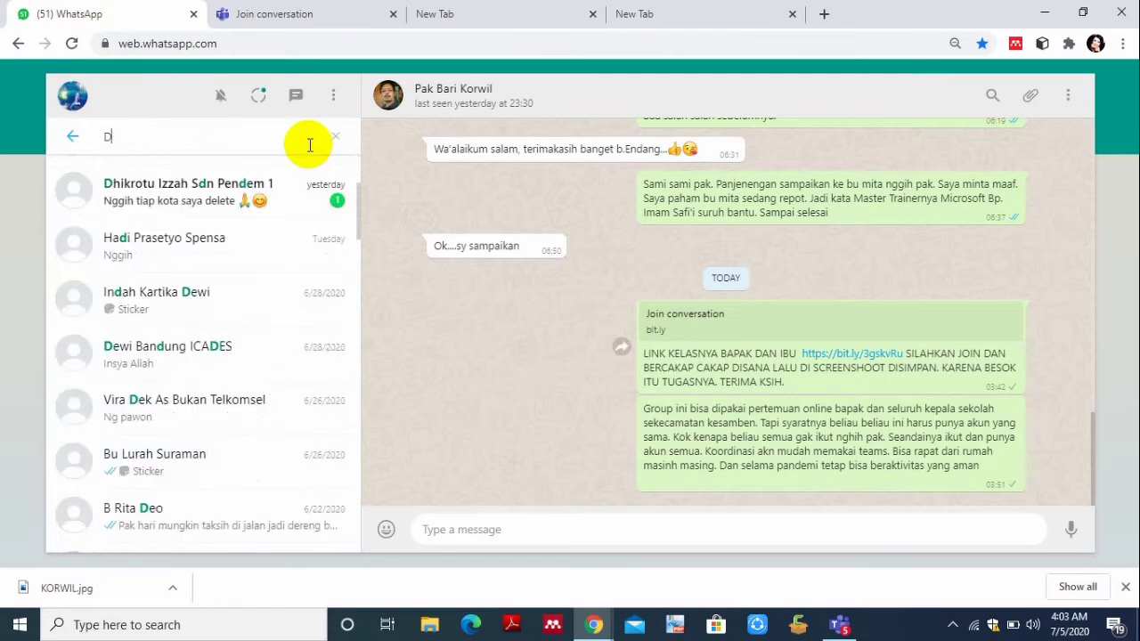
text(KE)
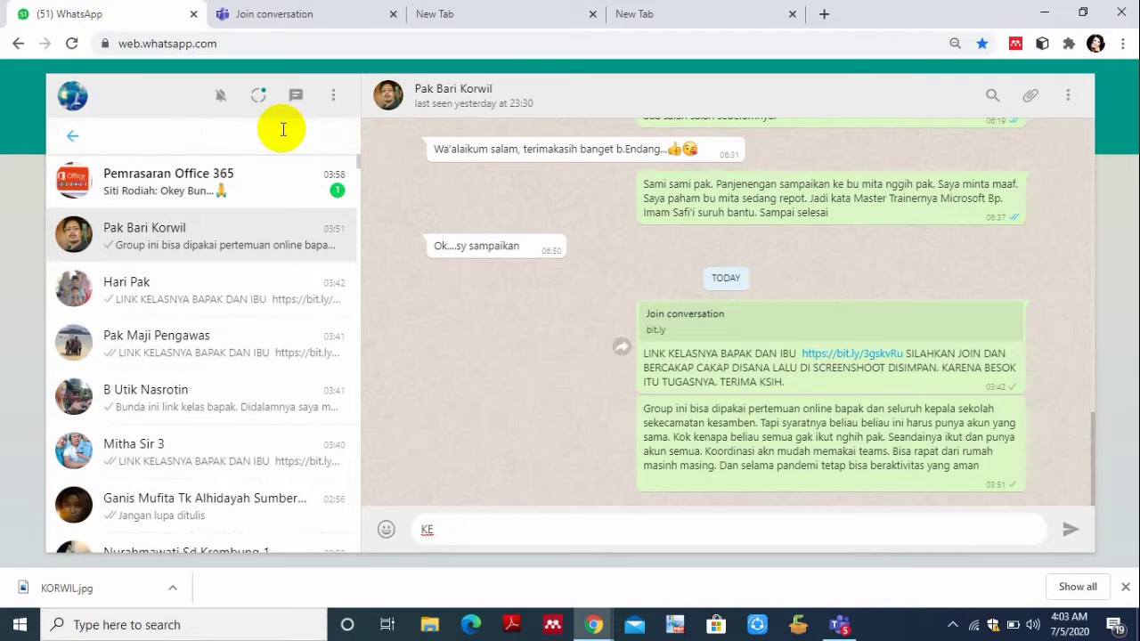
text(KELAS)
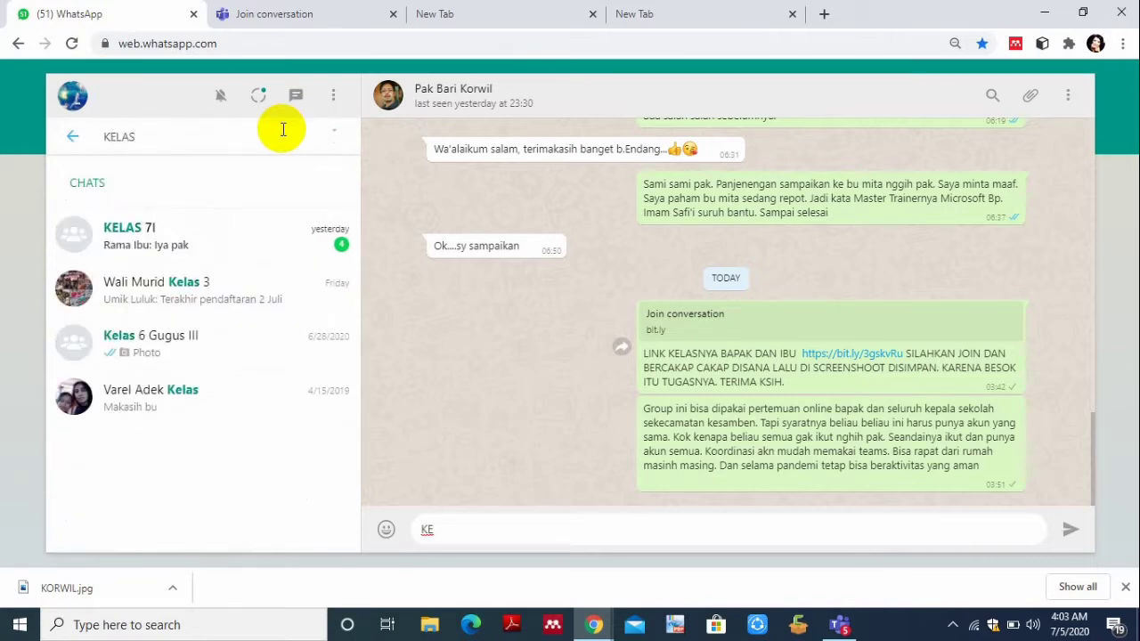
key(BackSpace)
key(BackSpace)
key(BackSpace)
key(BackSpace)
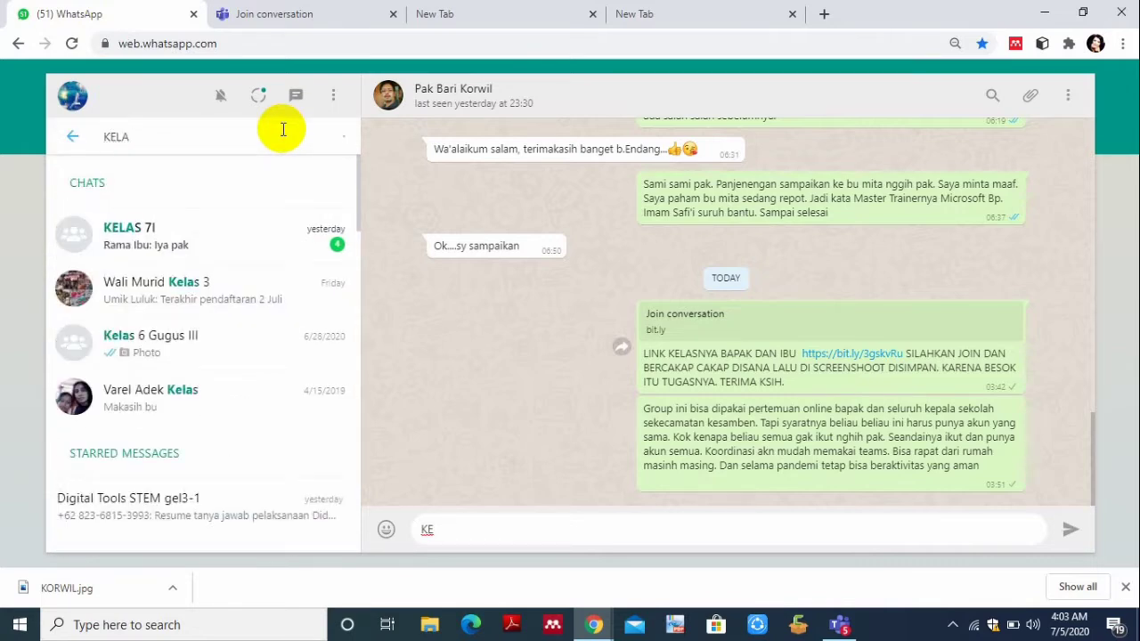
key(Escape)
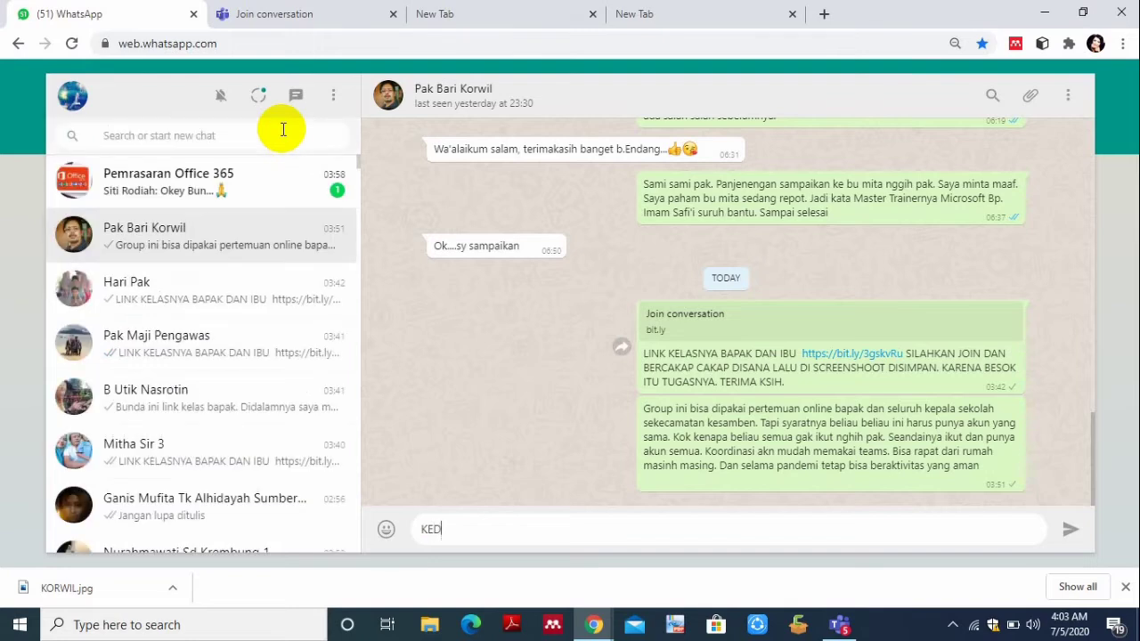
text(KEDARING)
click(257, 134)
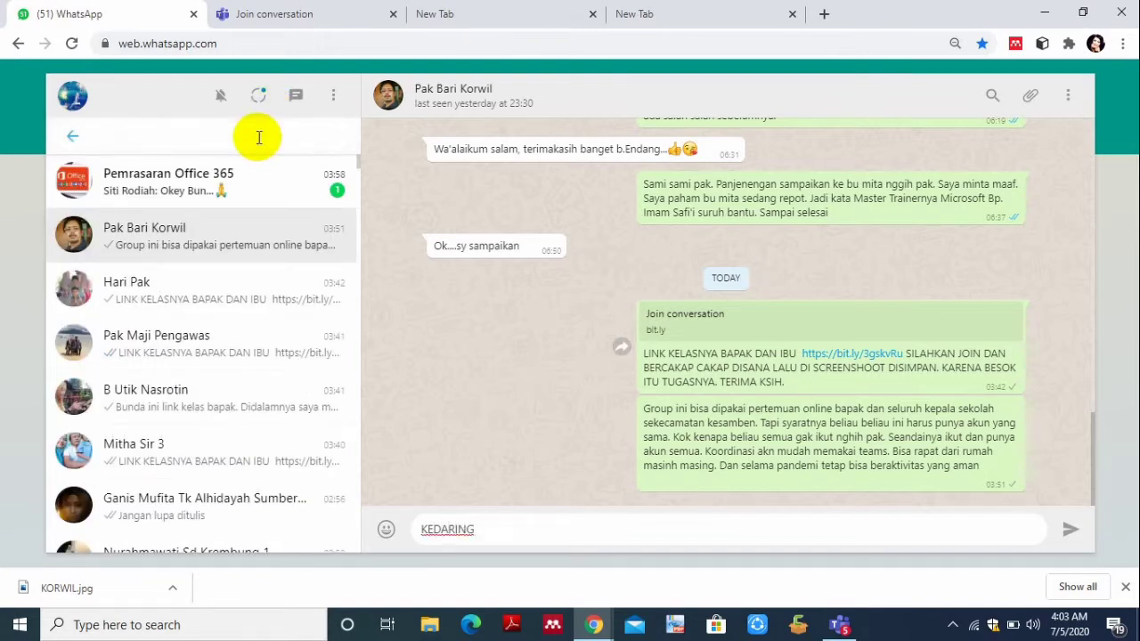
text(DARING)
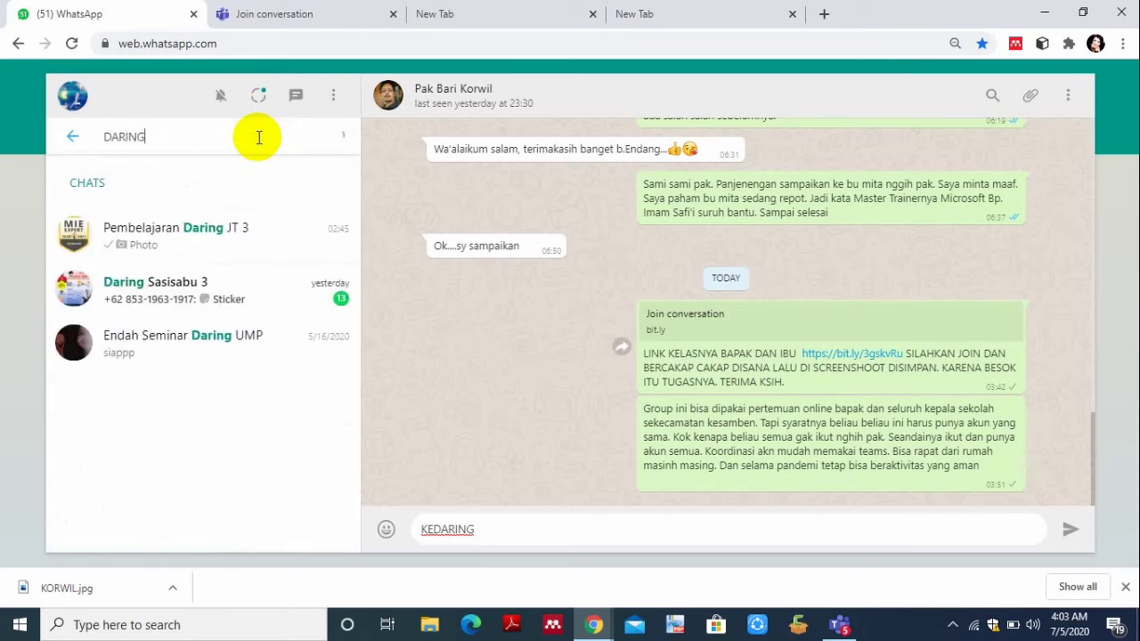
- Open the Pembelajaran Daring JT 3 group chat
click(174, 235)
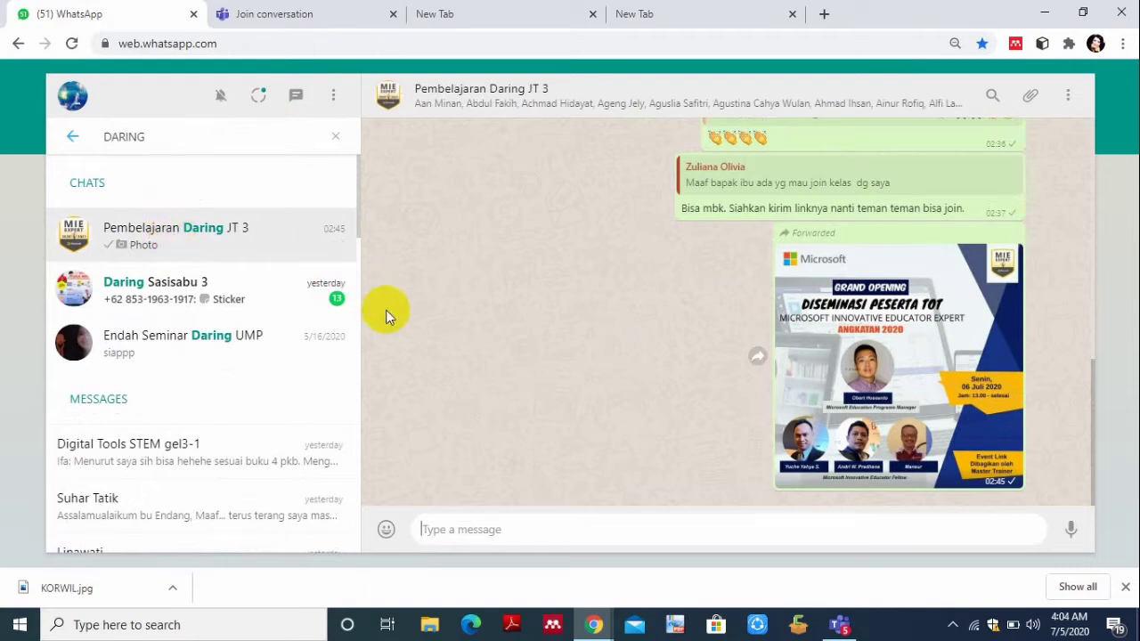
scroll(463, 333, up, 5)
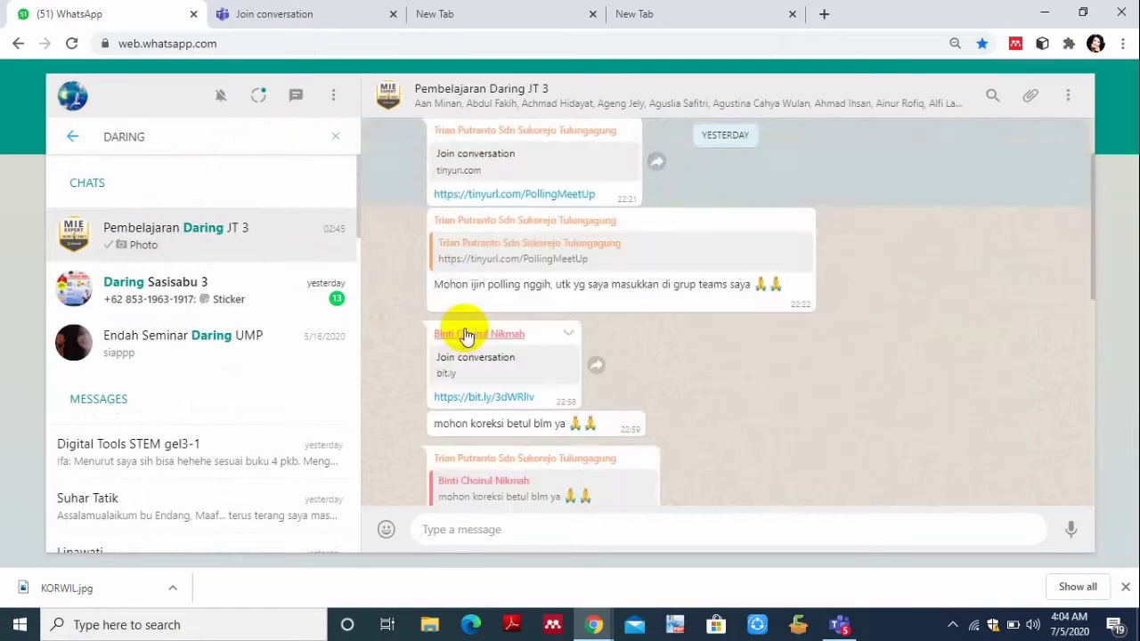
scroll(463, 333, down, 2)
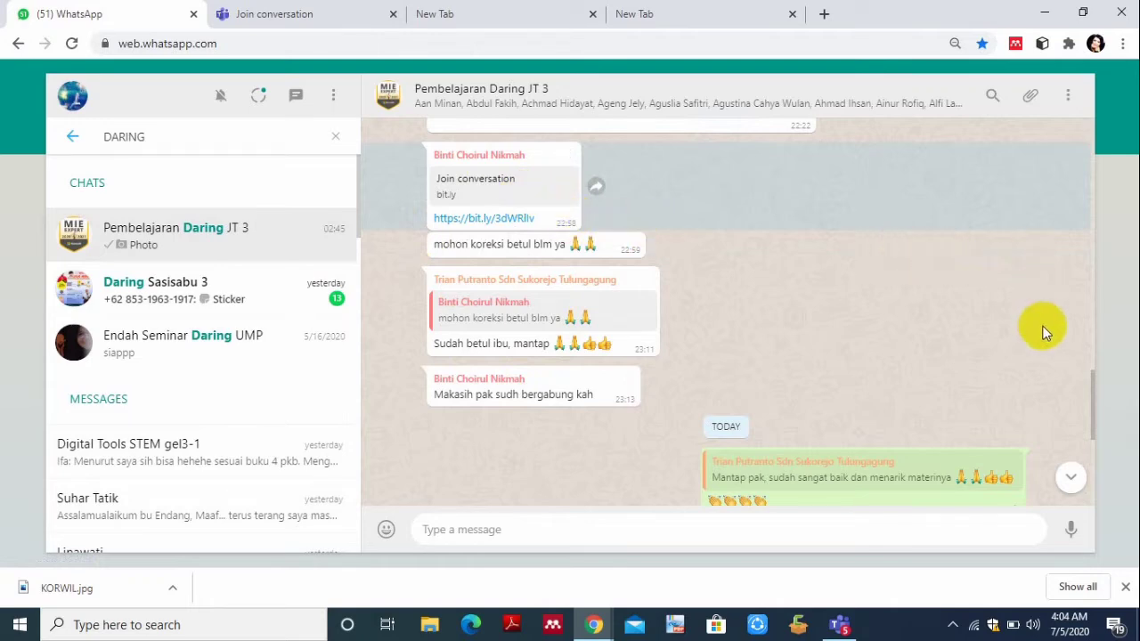
- Scroll back to the Join conversation message and open its bit.ly meeting link
scroll(1013, 336, up, 4)
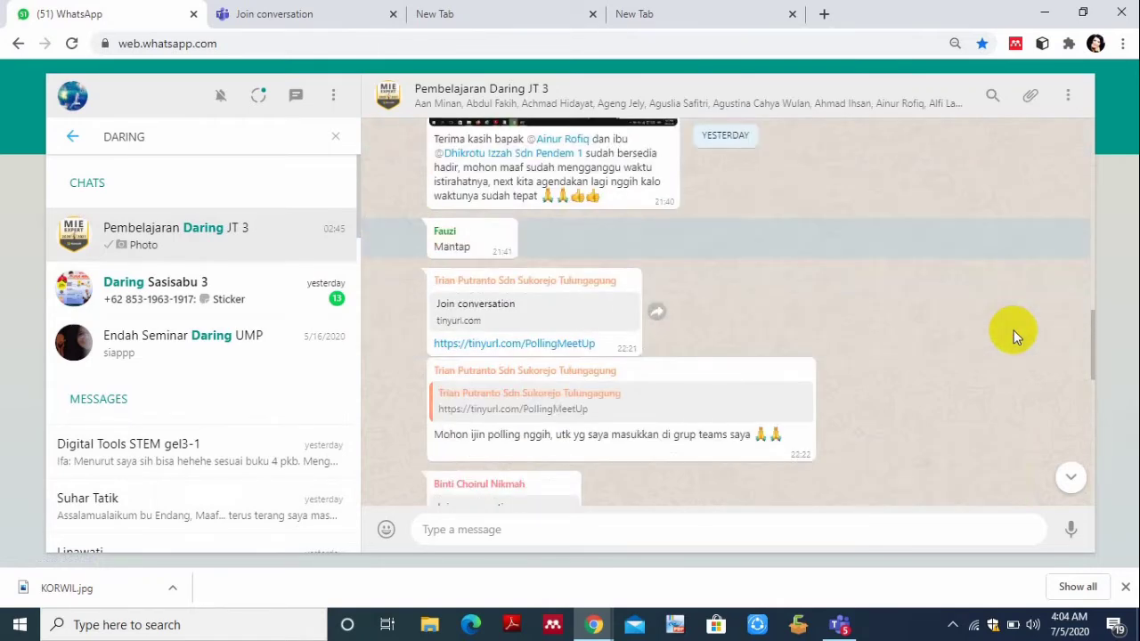
scroll(1013, 337, up, 2)
scroll(1013, 337, up, 4)
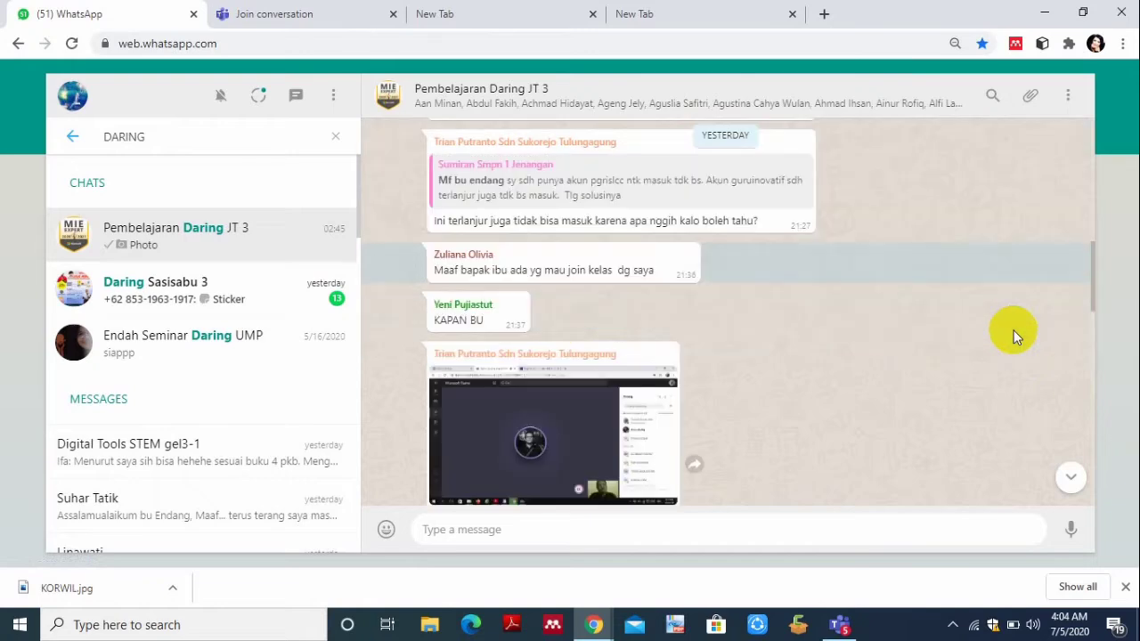
scroll(1013, 334, up, 6)
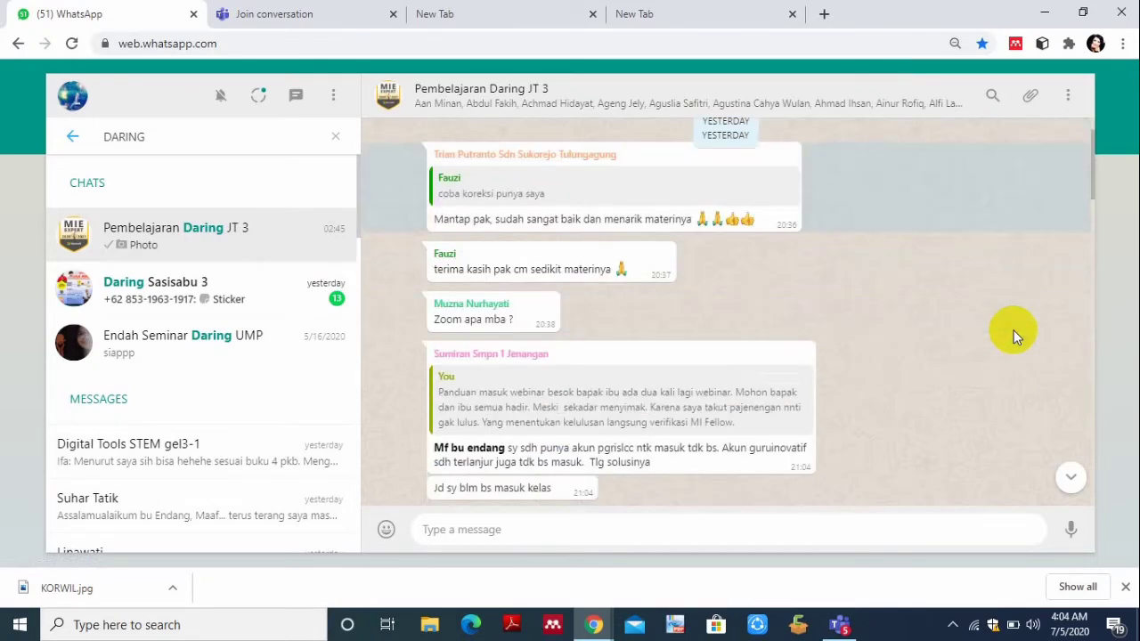
scroll(1013, 334, up, 5)
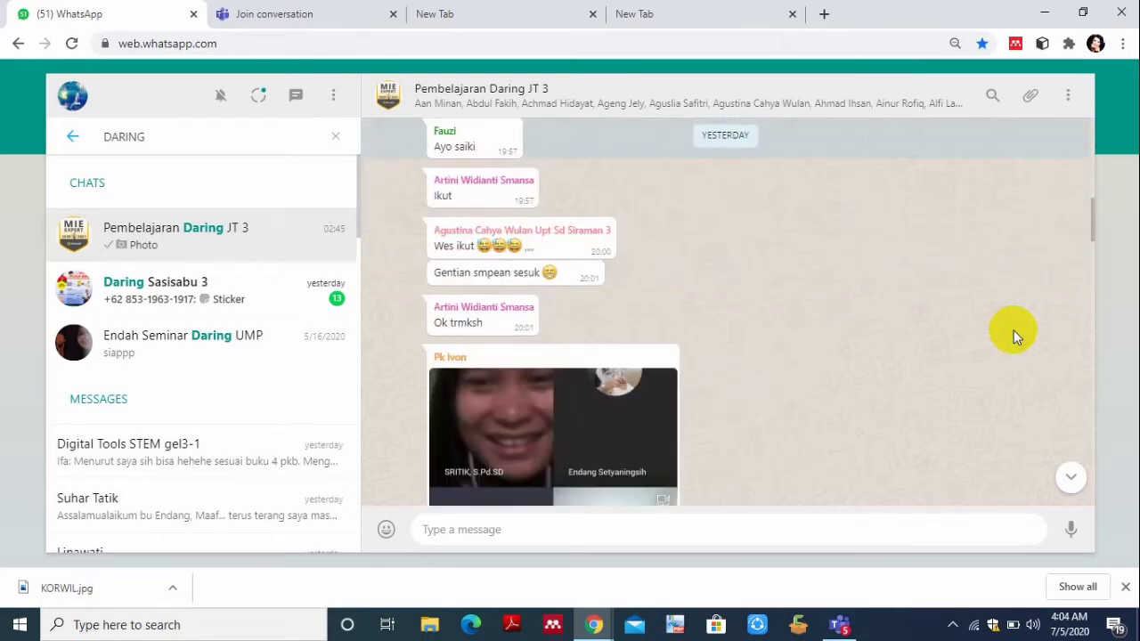
scroll(1013, 333, up, 3)
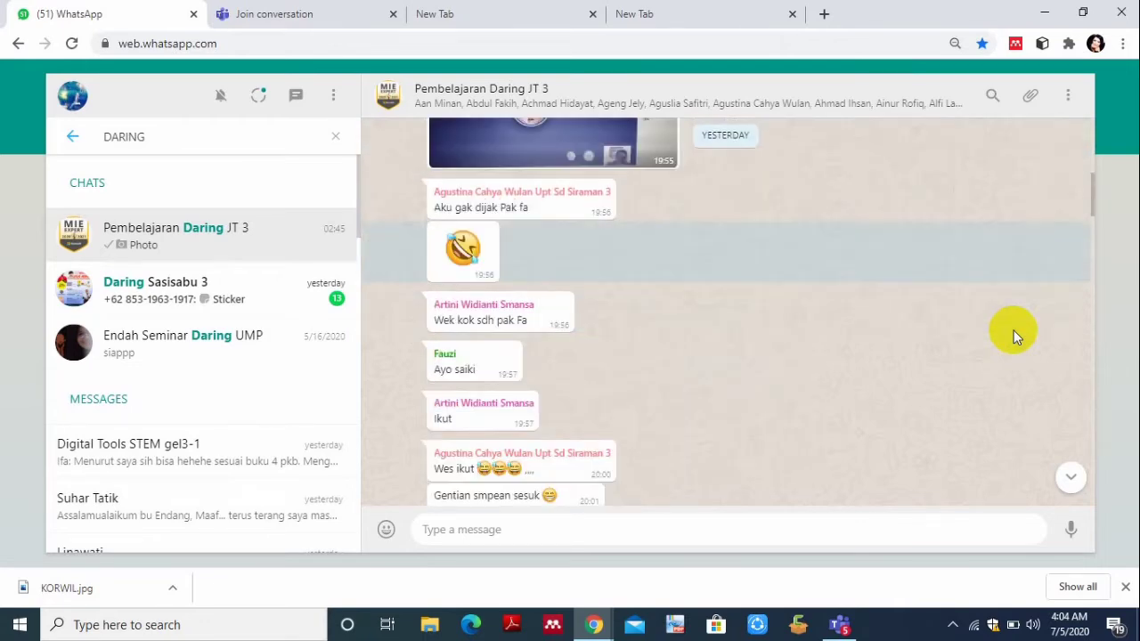
scroll(1013, 334, up, 4)
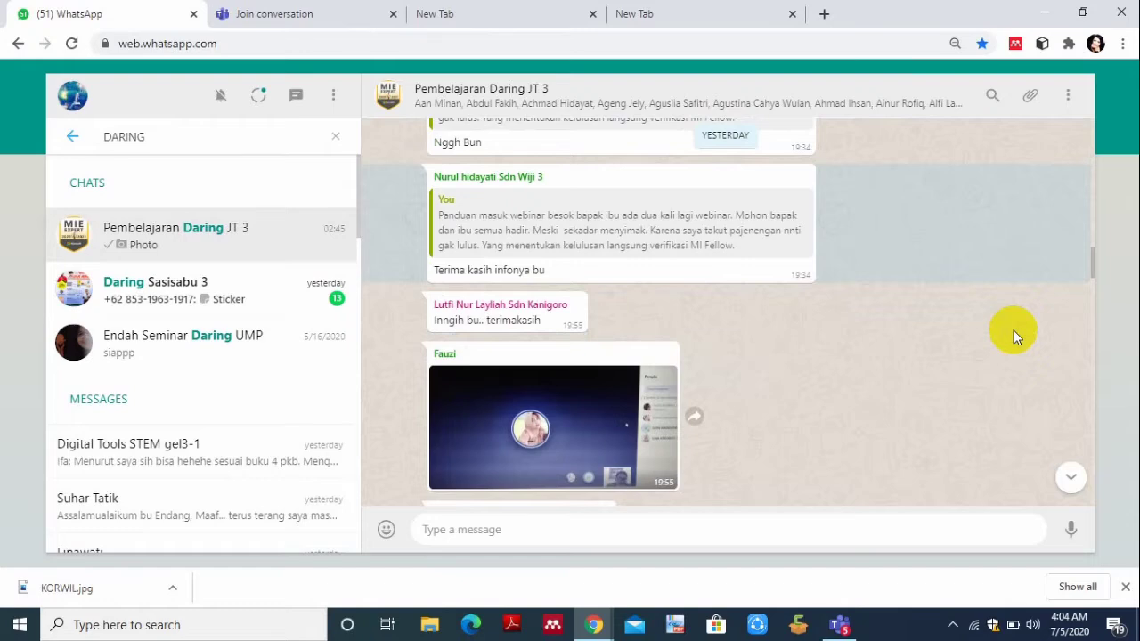
scroll(1013, 337, up, 4)
scroll(1013, 337, up, 4)
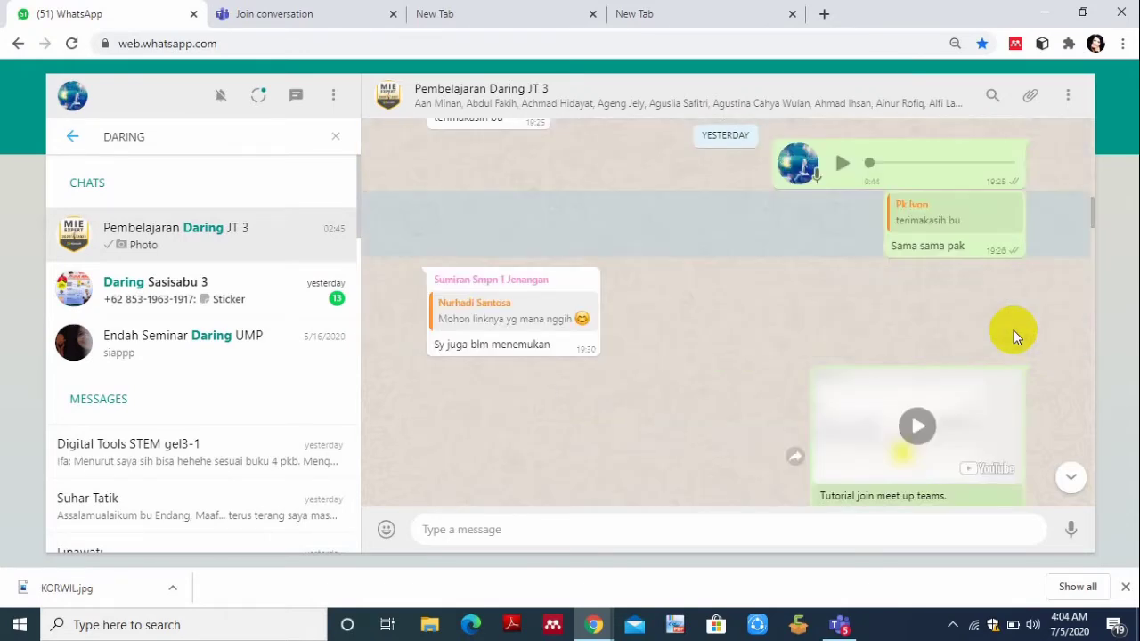
scroll(1014, 337, up, 3)
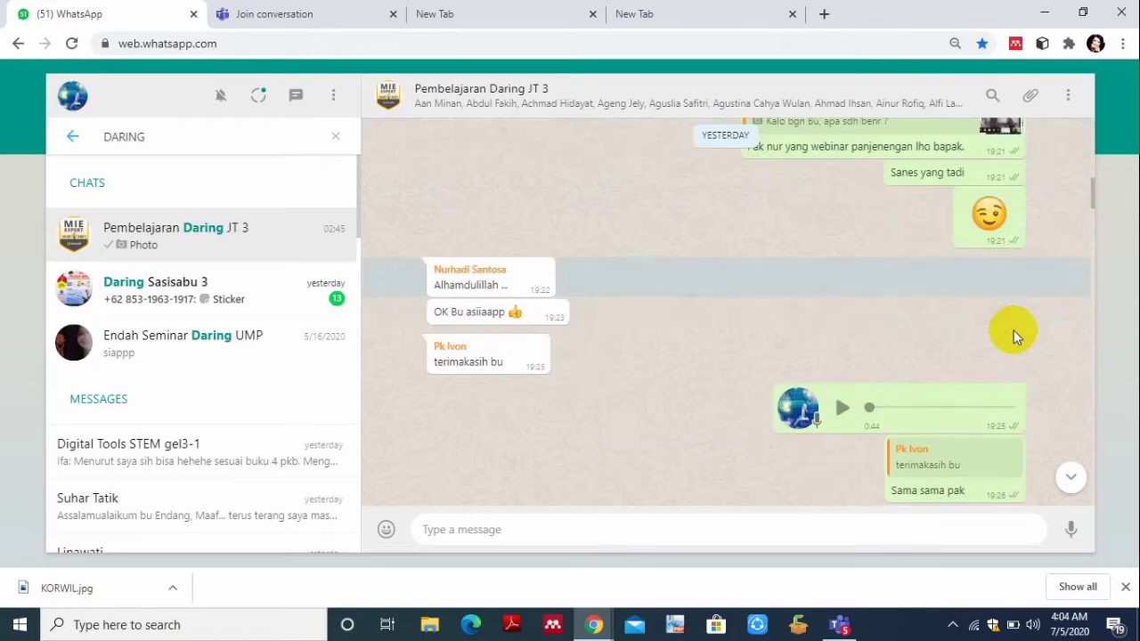
scroll(1013, 337, up, 3)
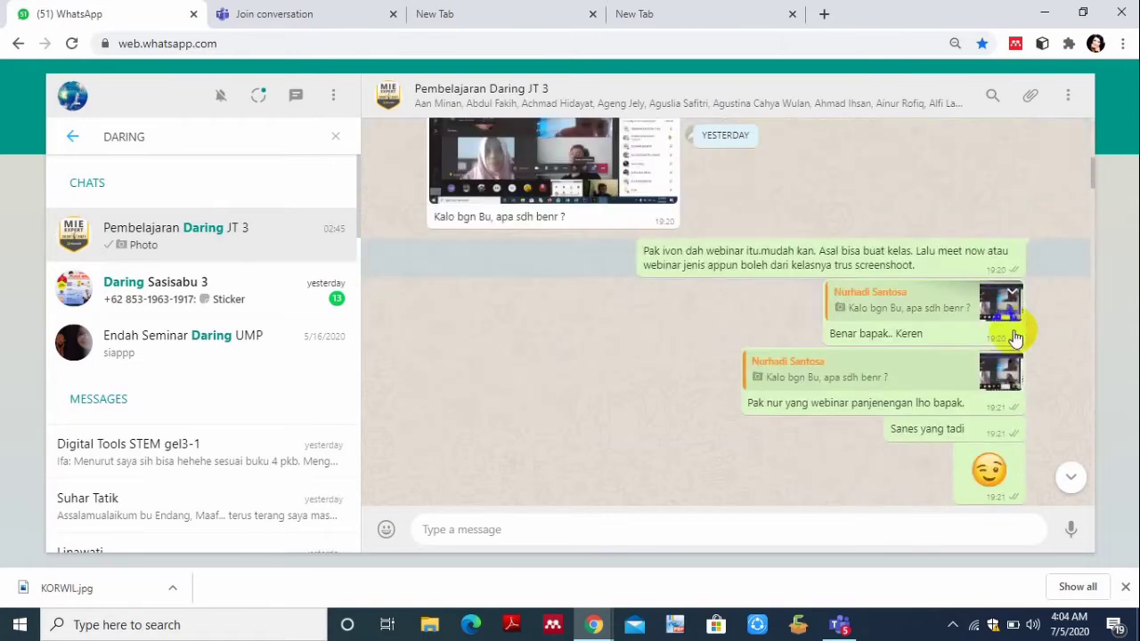
scroll(1013, 334, up, 5)
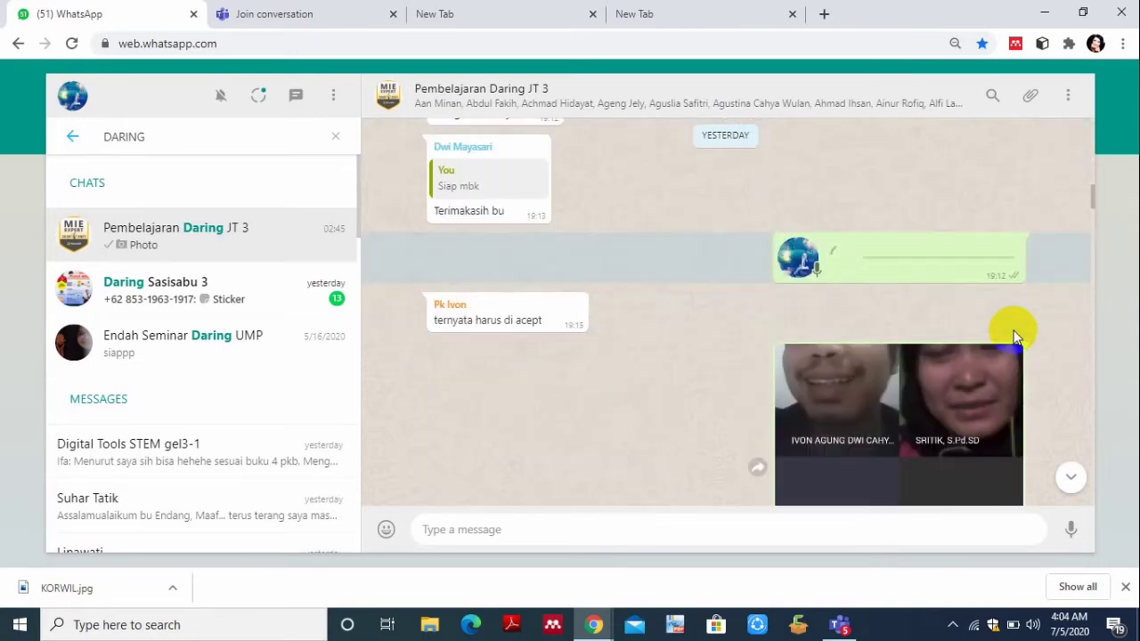
scroll(1013, 336, up, 5)
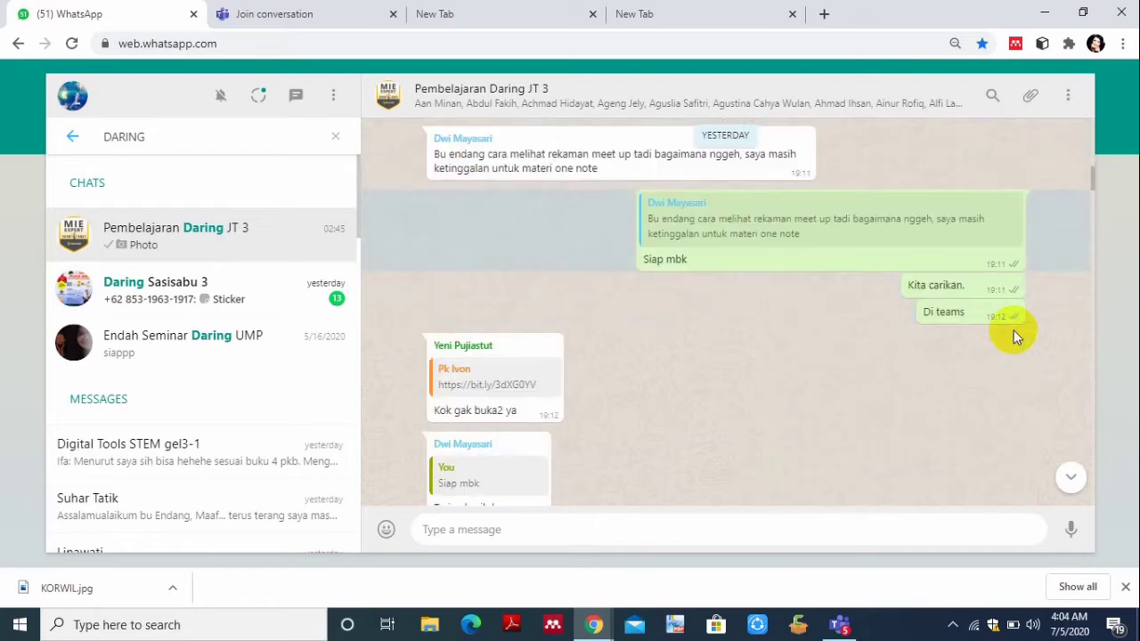
scroll(1013, 336, up, 3)
key(Up)
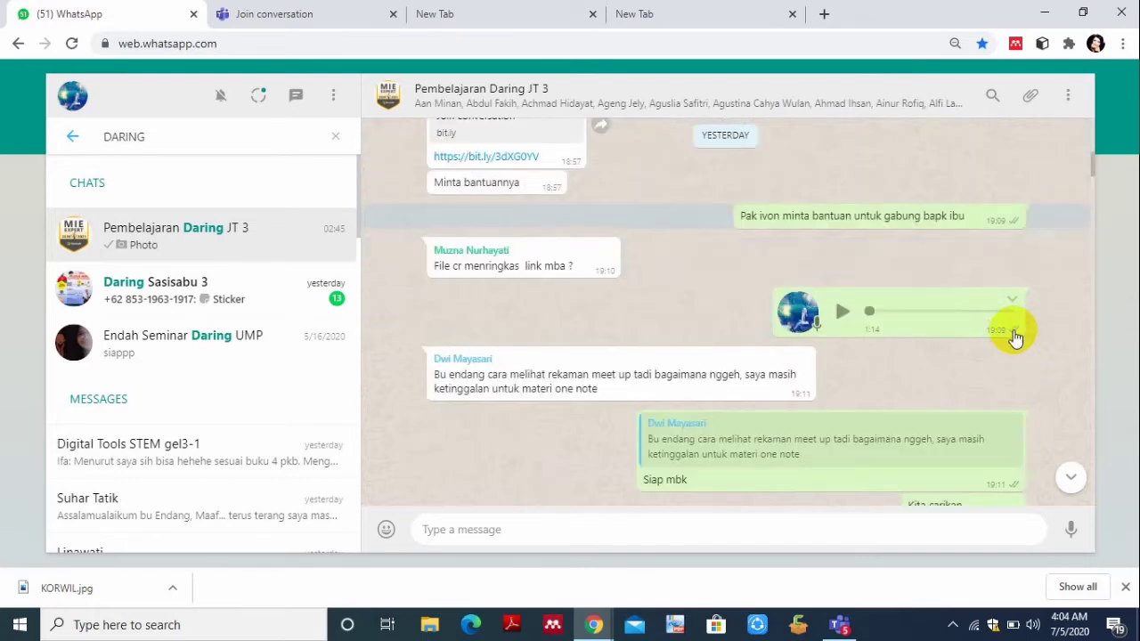
key(Up)
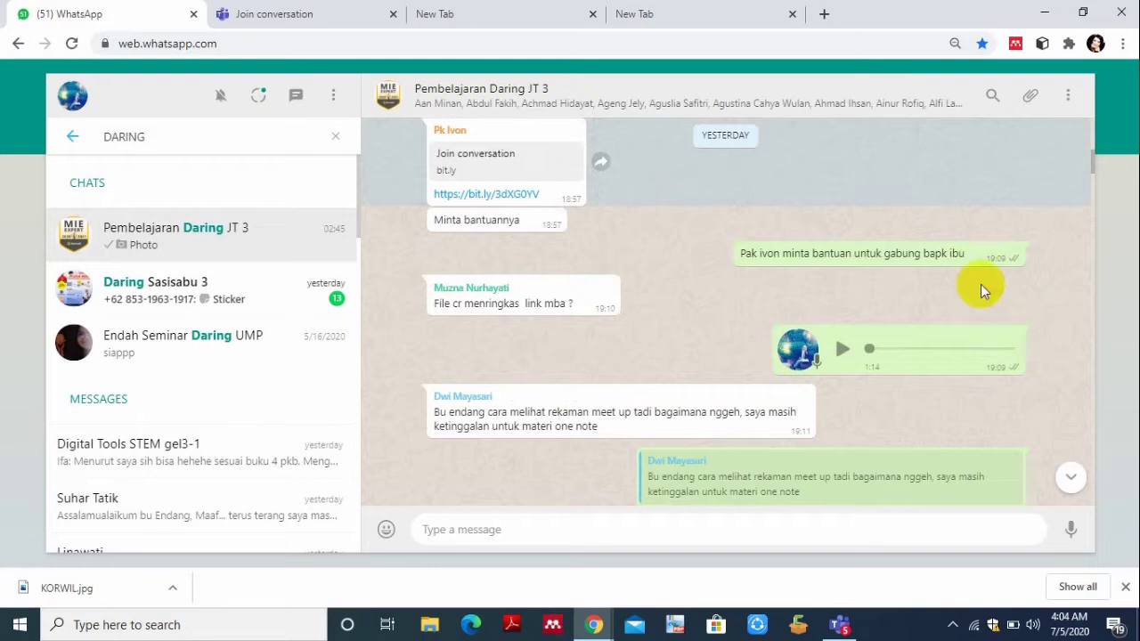
click(486, 203)
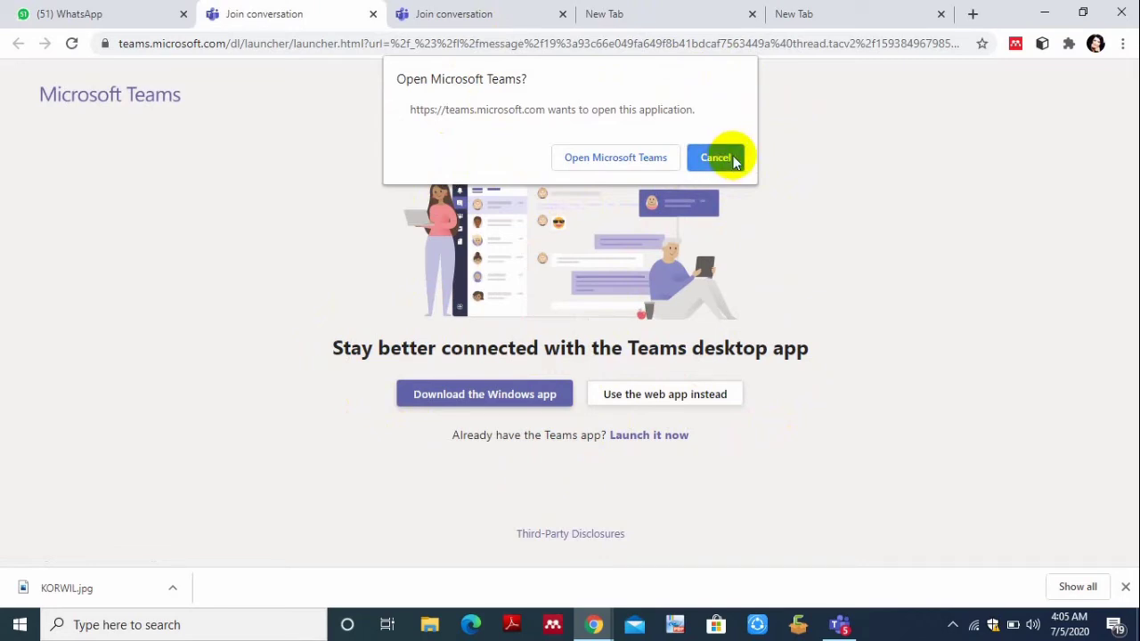
- Let the meeting link open in the installed Microsoft Teams desktop app
click(628, 161)
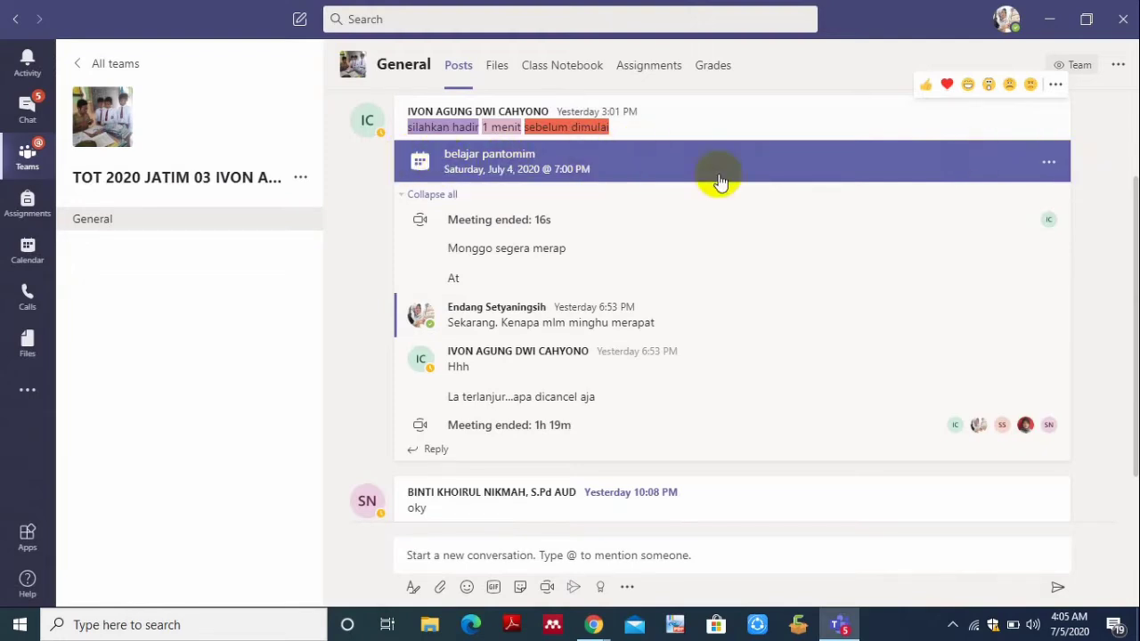
- Open the 'belajar pantomim' meeting from General and Join to its audio/video settings
click(631, 168)
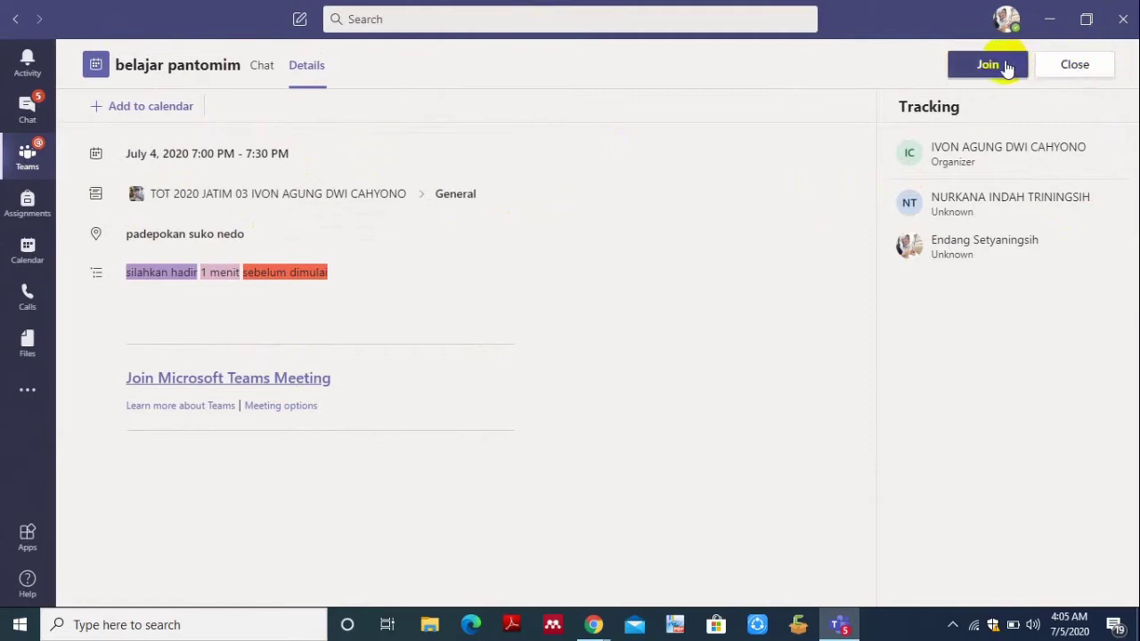
click(1003, 67)
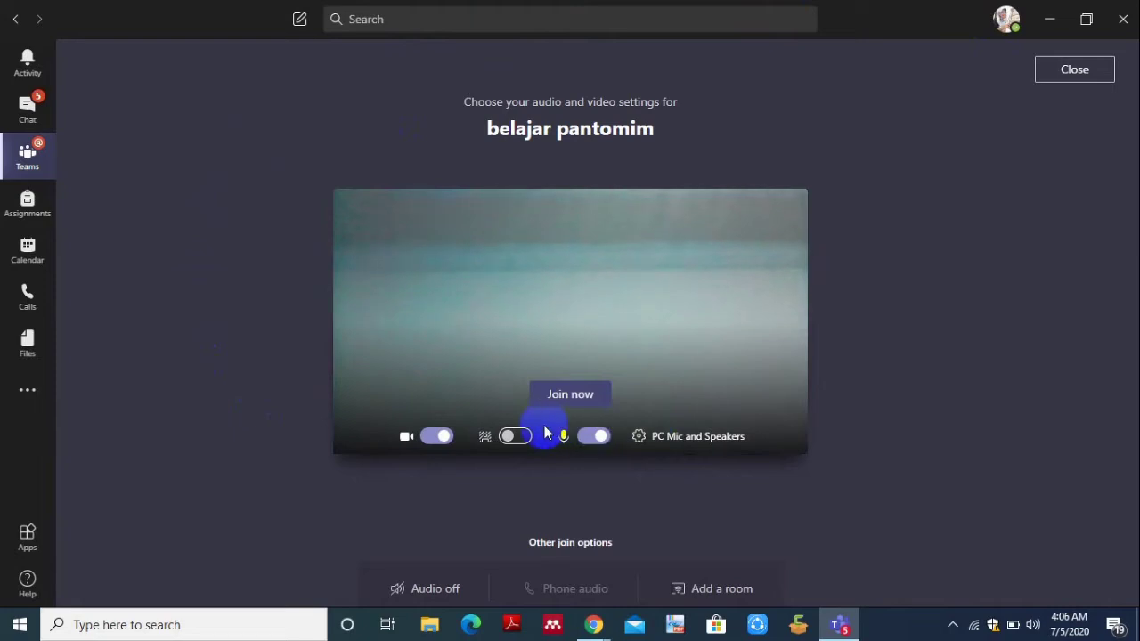
- Switch the camera off on the pre-join screen, leaving the microphone on
click(430, 436)
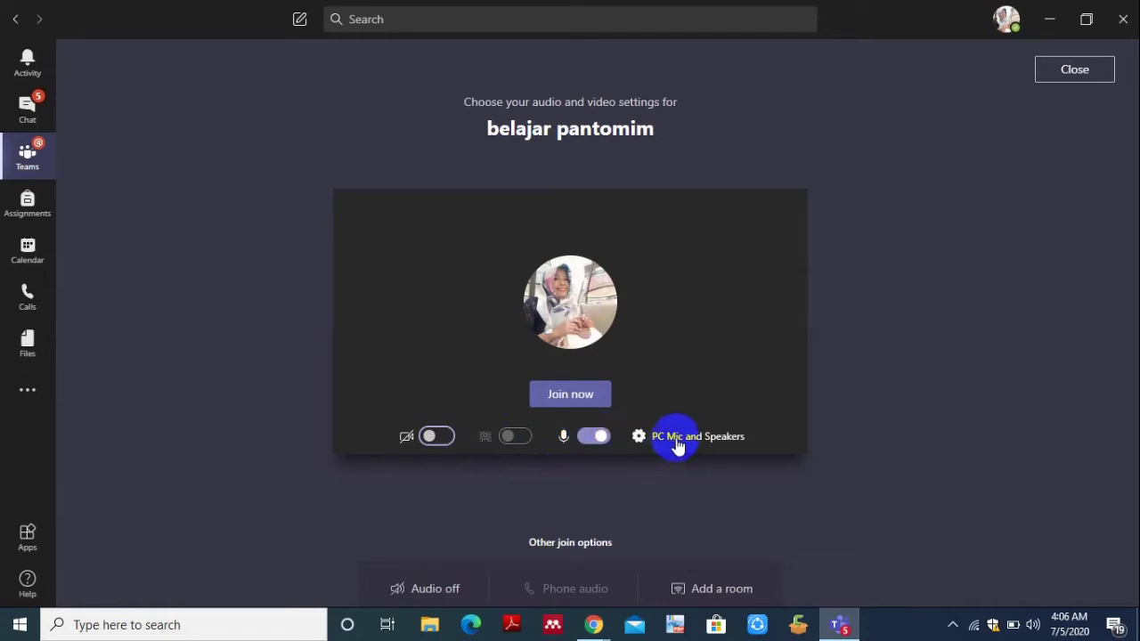
- Join 'belajar pantomim' with the camera off and bring up the call controls on the waiting screen
click(580, 395)
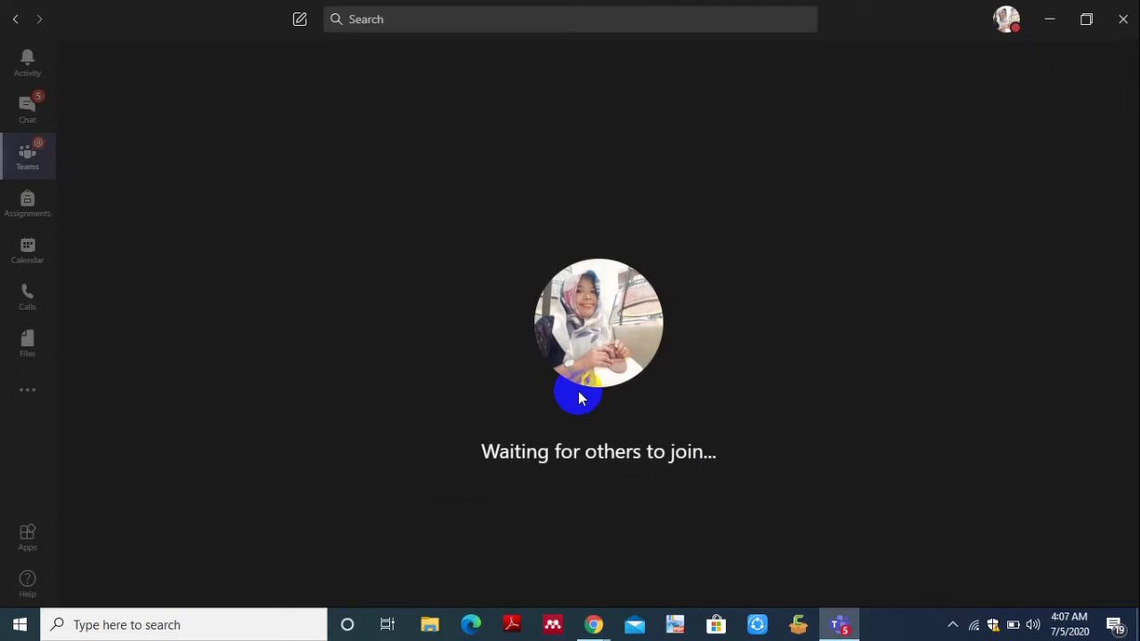
mouse_move(508, 445)
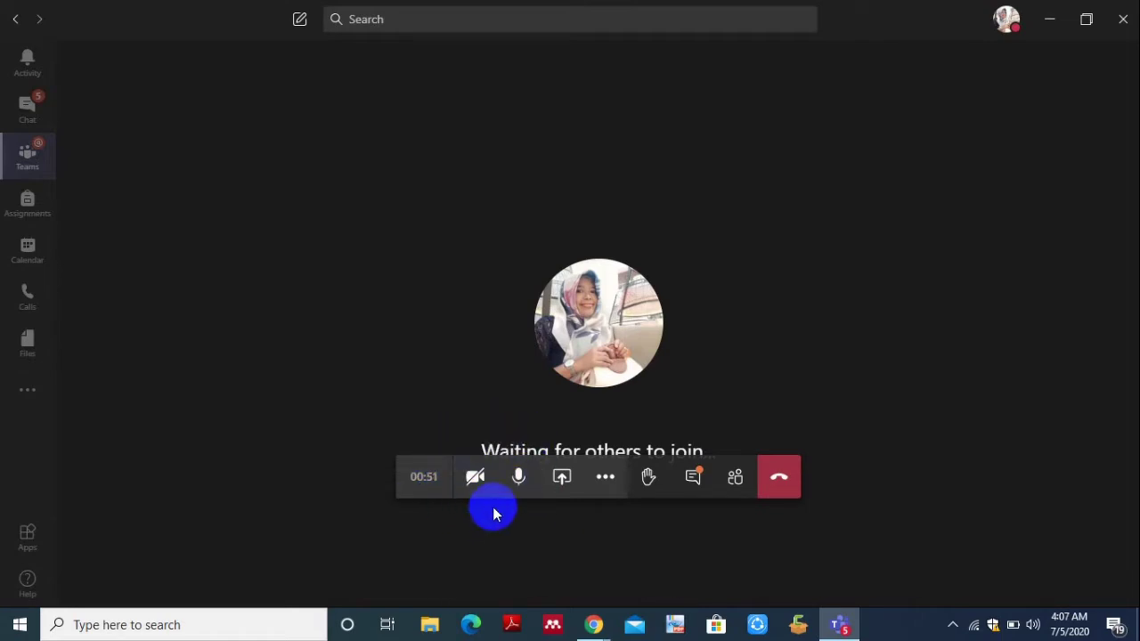
- Mute and unmute the microphone to test it, then show the Share tray options
click(475, 478)
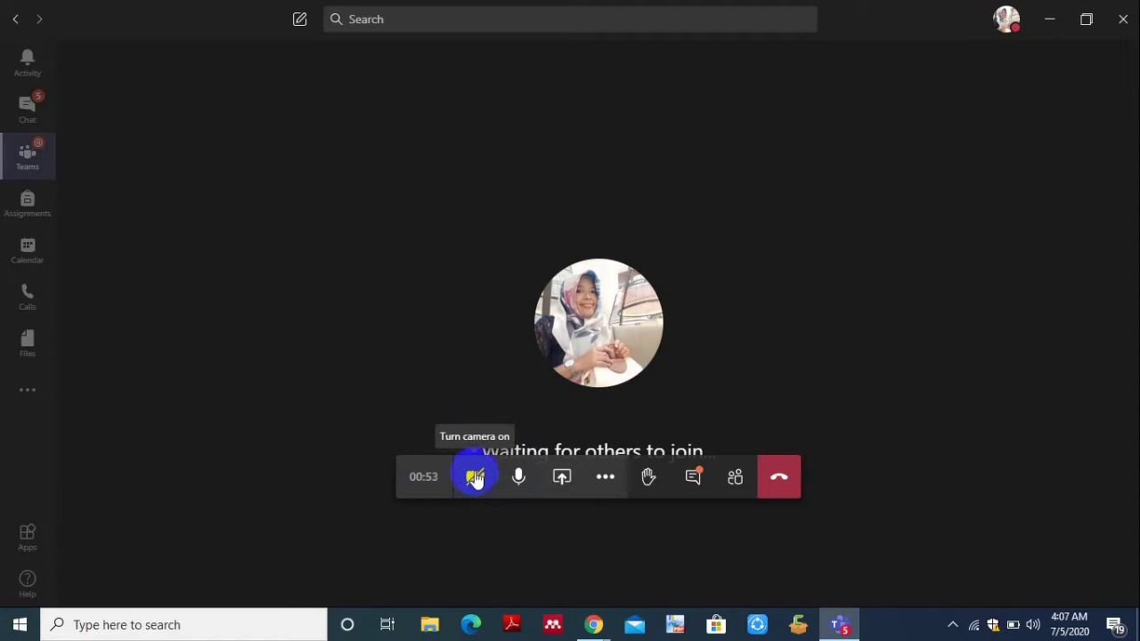
click(475, 478)
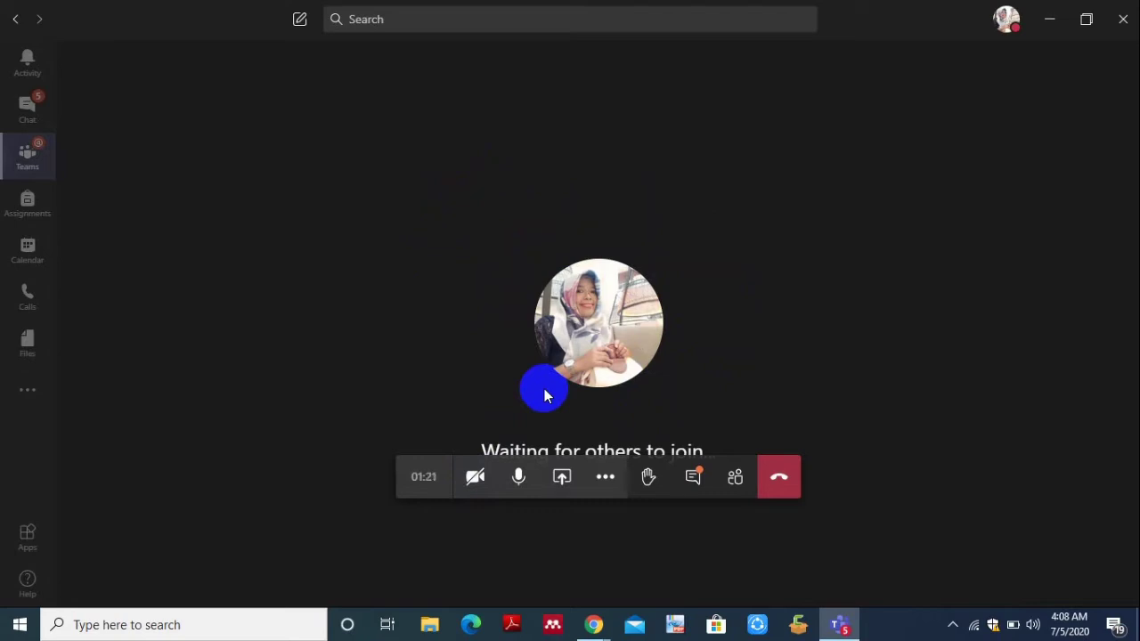
click(520, 478)
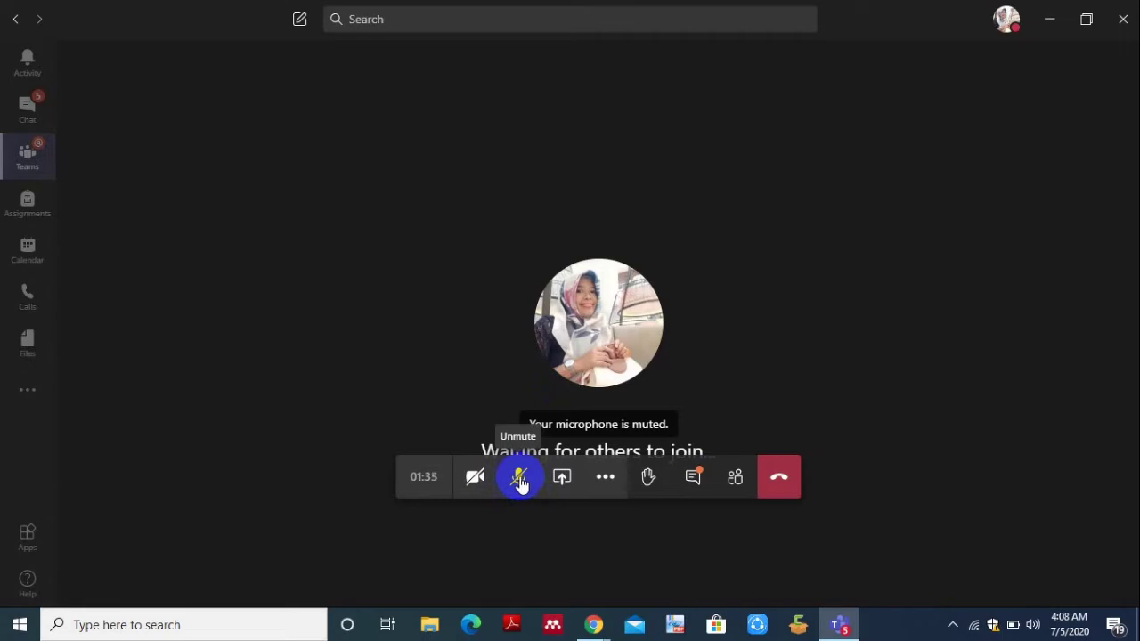
click(520, 478)
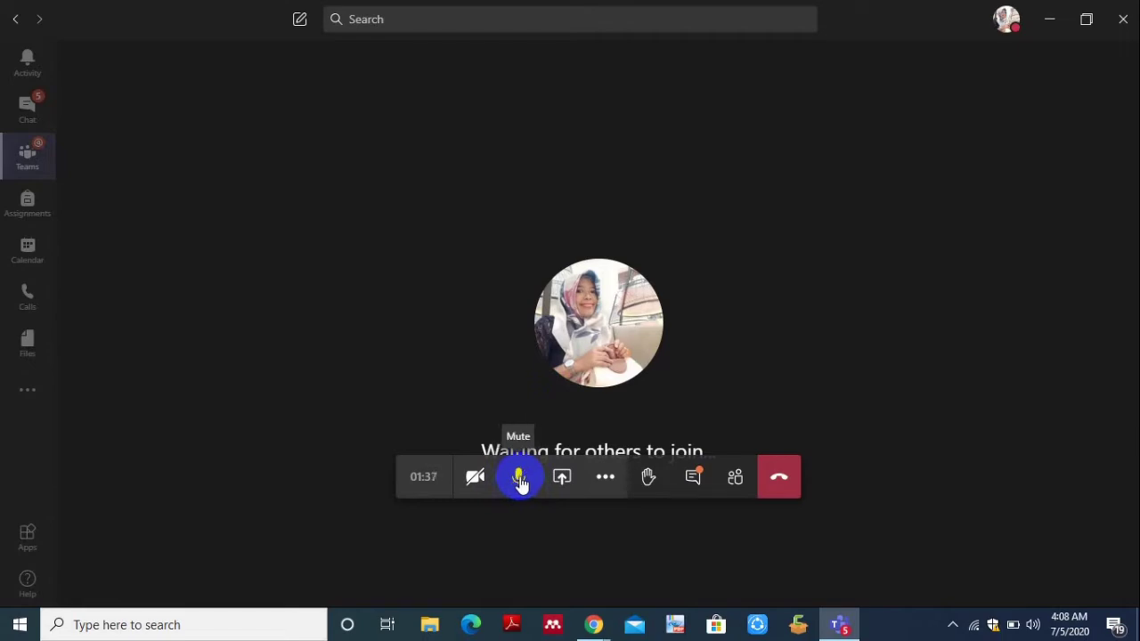
click(564, 479)
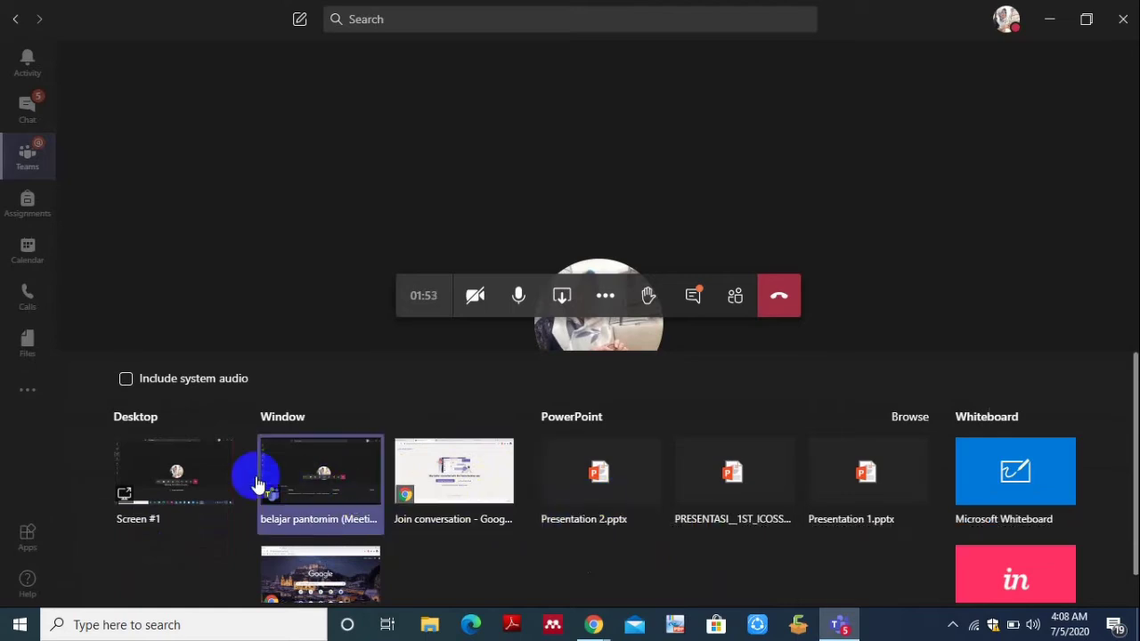
- Share the whole desktop, Screen #1, from the Share tray
click(203, 485)
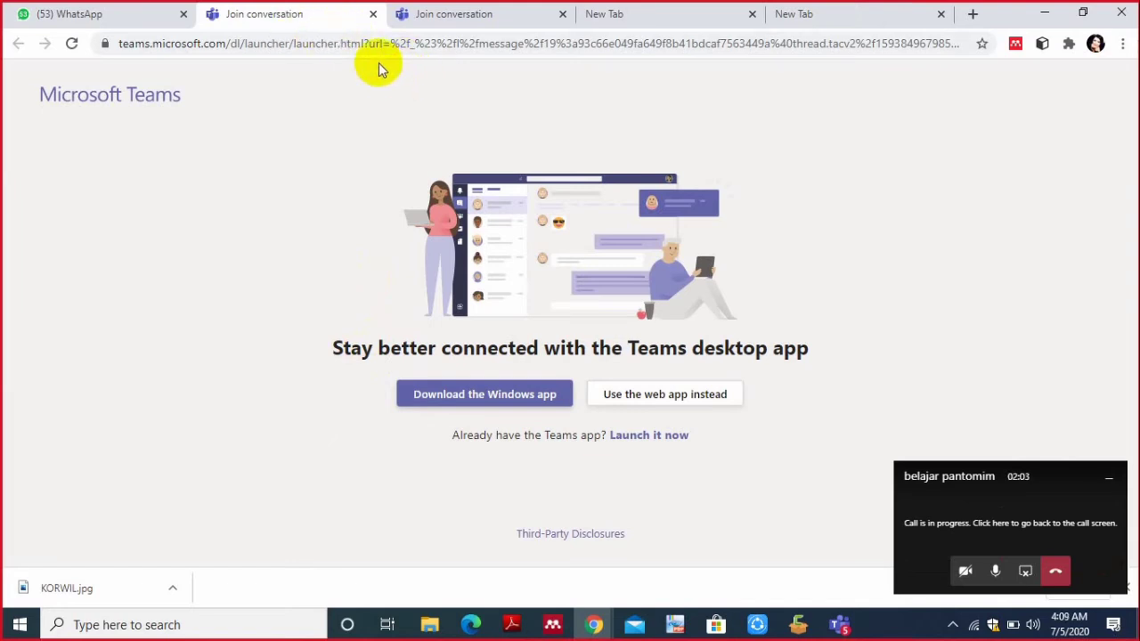
- Move through Chrome's Join conversation tabs and restore the full 'belajar pantomim' call screen
click(1002, 504)
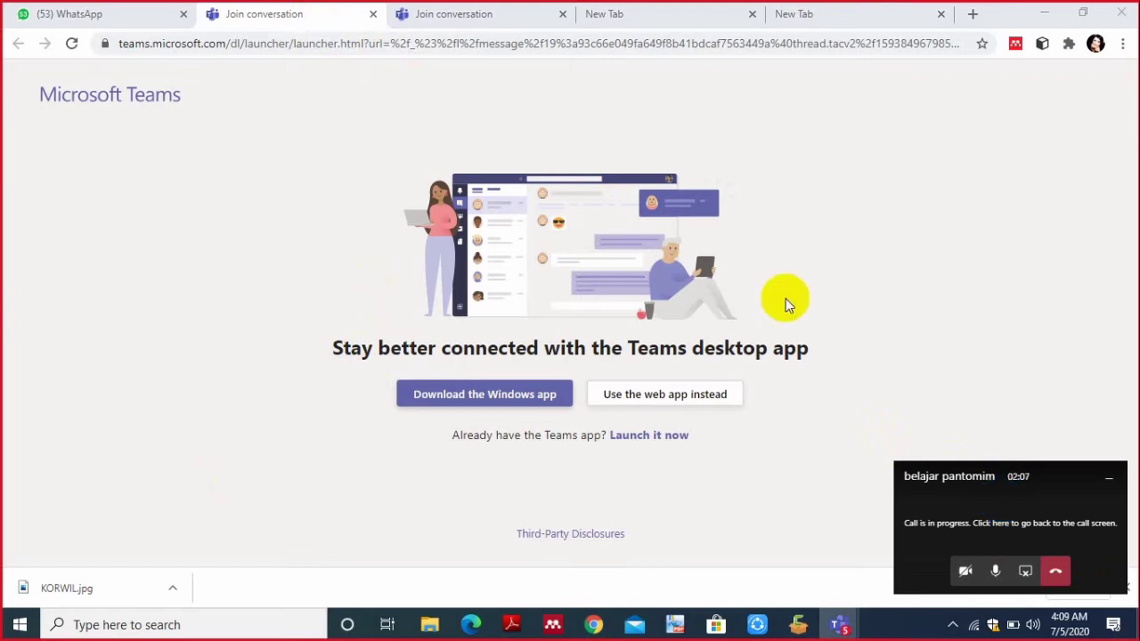
click(298, 24)
click(422, 17)
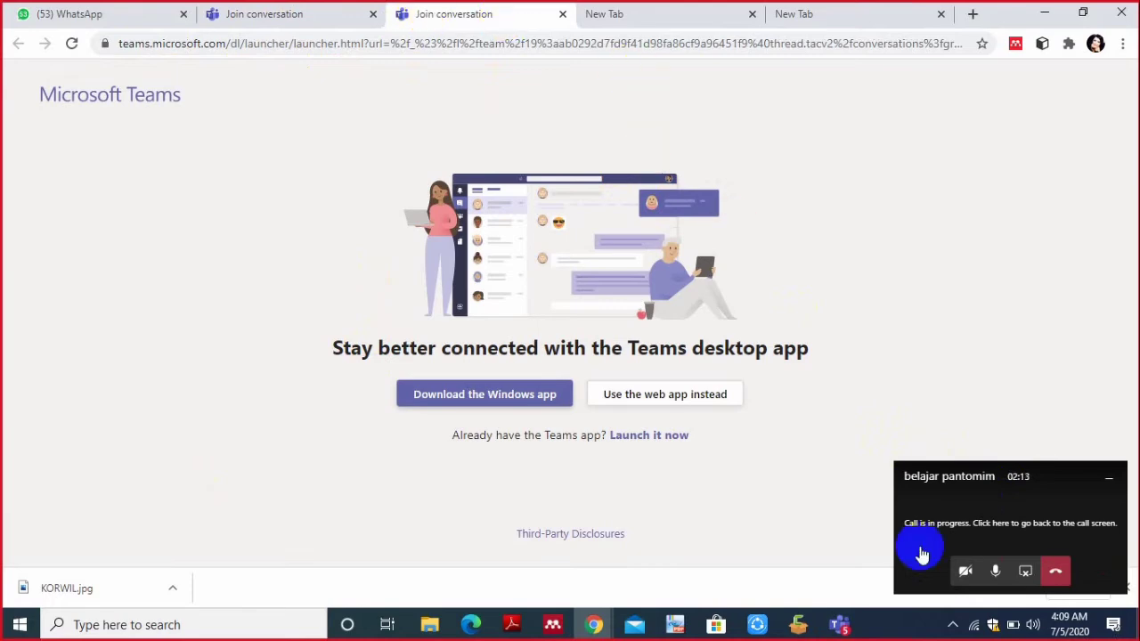
click(949, 525)
click(951, 521)
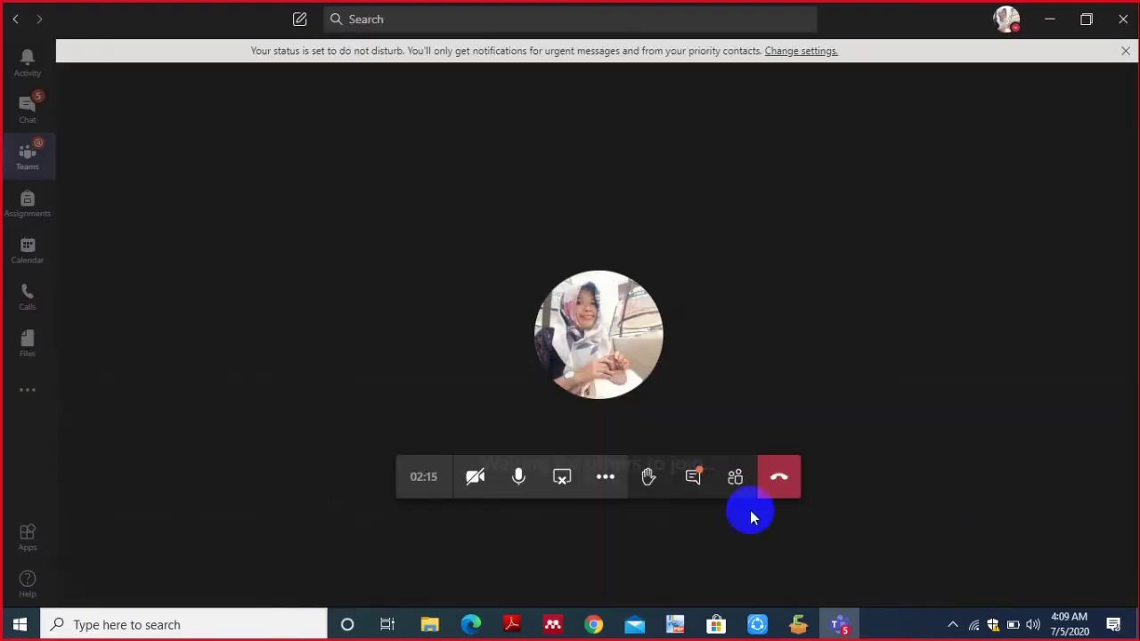
- End the desktop share and reopen the Share tray with Screen #1, PowerPoint and Whiteboard options
click(564, 482)
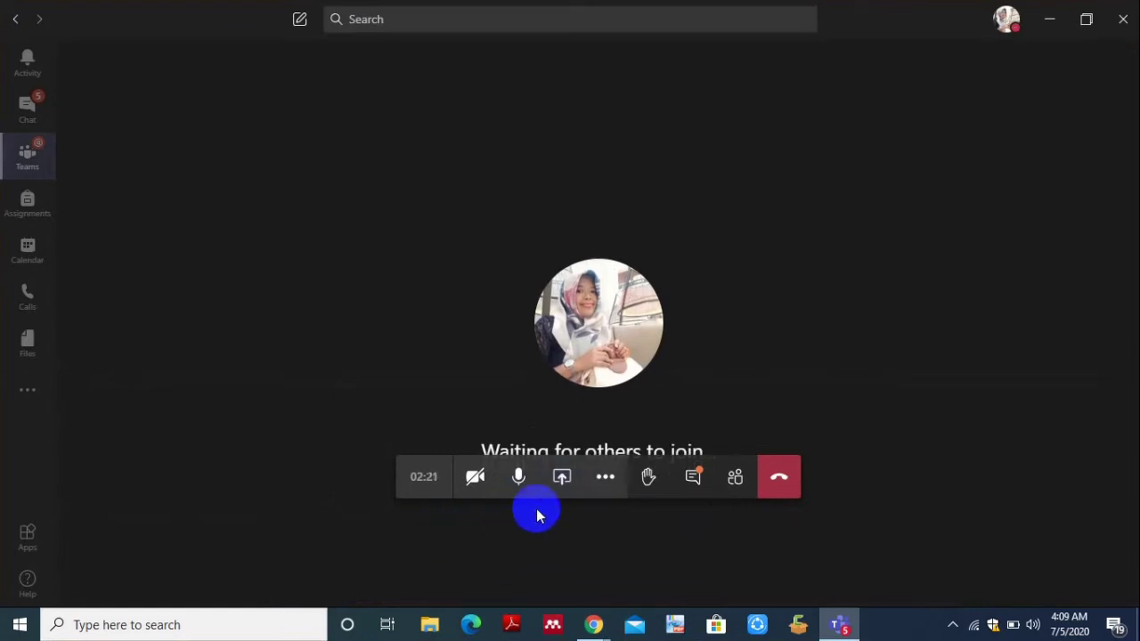
click(561, 481)
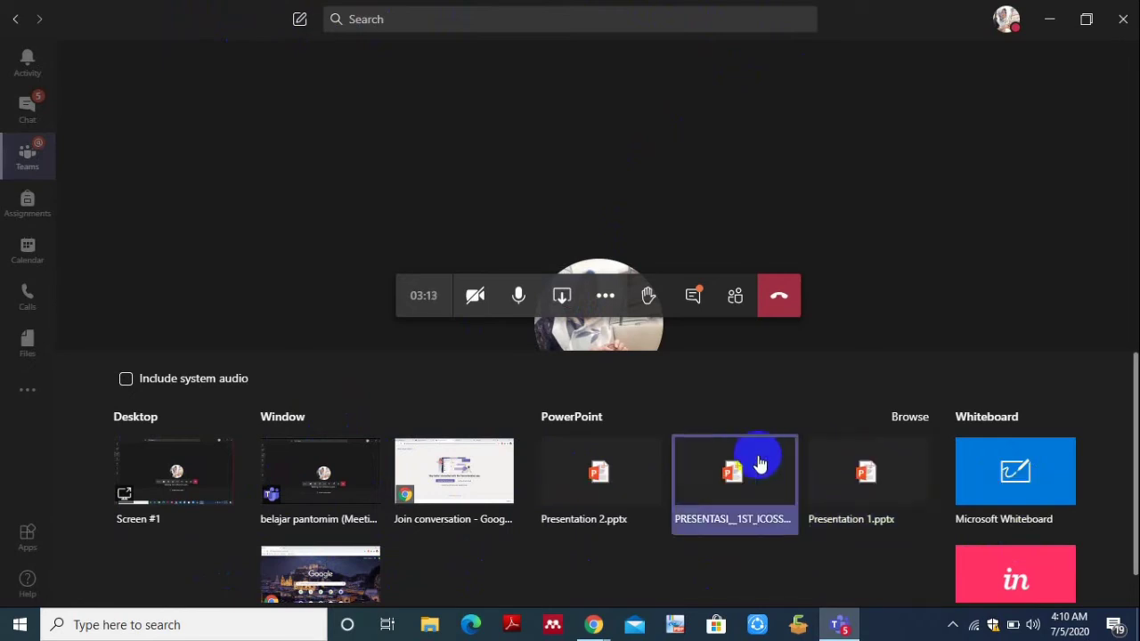
mouse_move(593, 625)
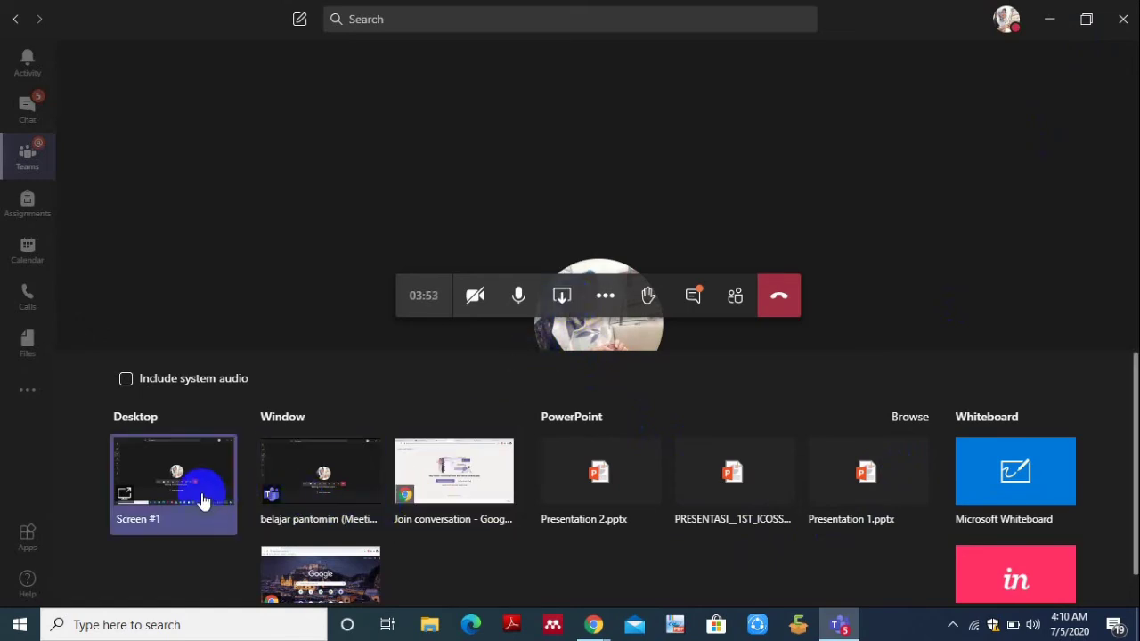
- Begin presenting Screen #1 to the meeting from the Share tray
click(272, 579)
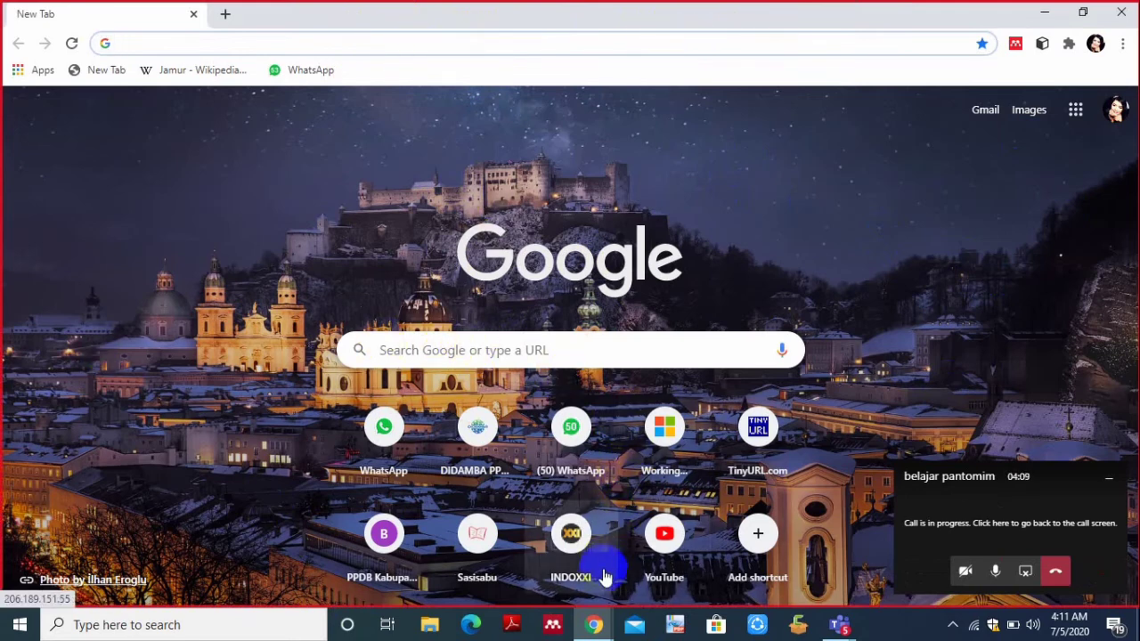
- Leave Chrome's new tab and return to the full call screen through the call mini-window
click(902, 558)
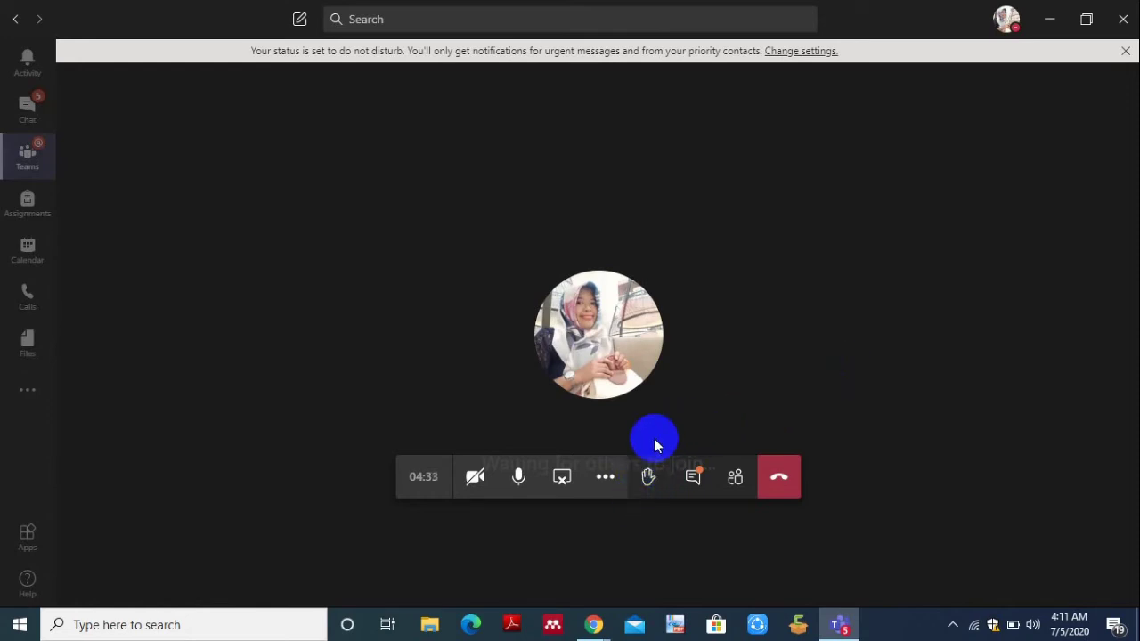
- Open the People panel, showing one attendee present and two invited
click(735, 478)
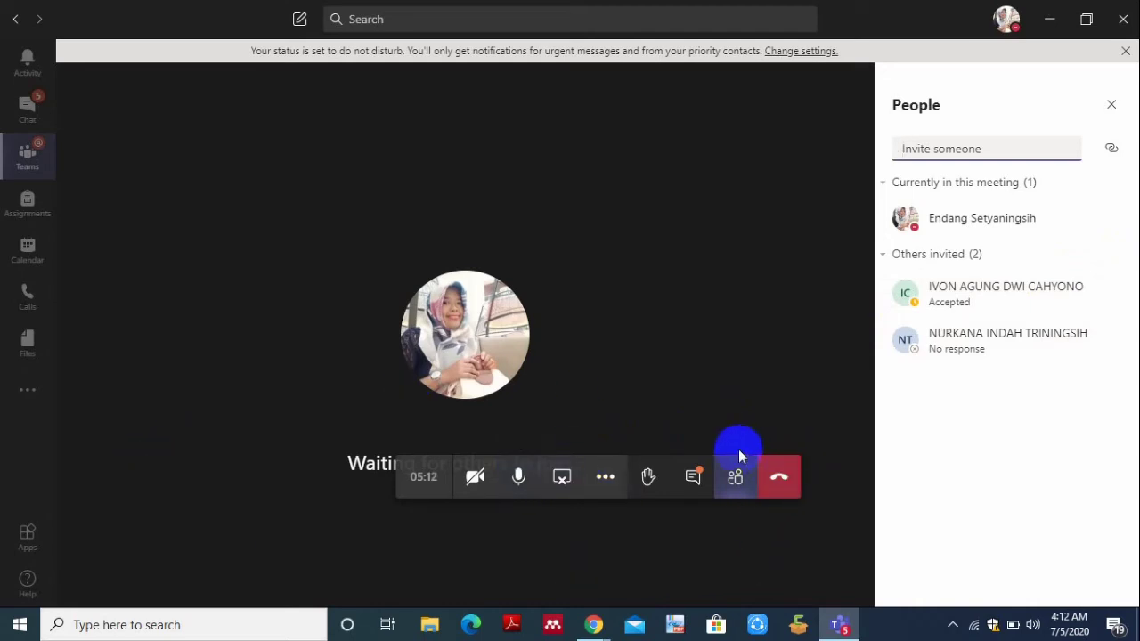
- Toggle the microphone several times, leaving it muted with the participant list still open
click(519, 477)
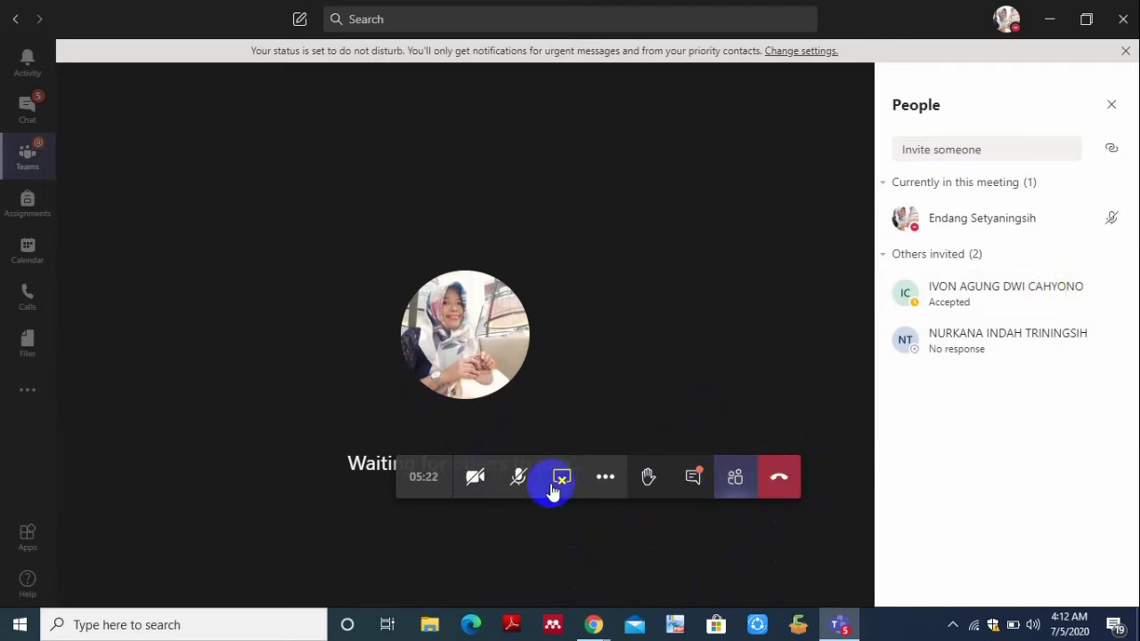
click(517, 478)
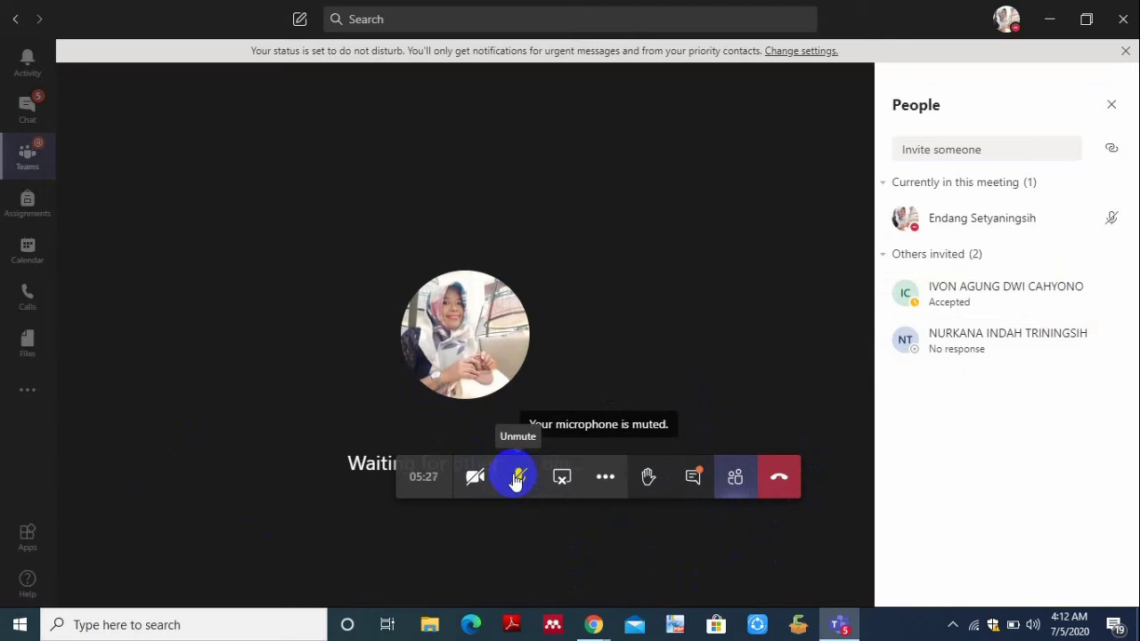
click(519, 479)
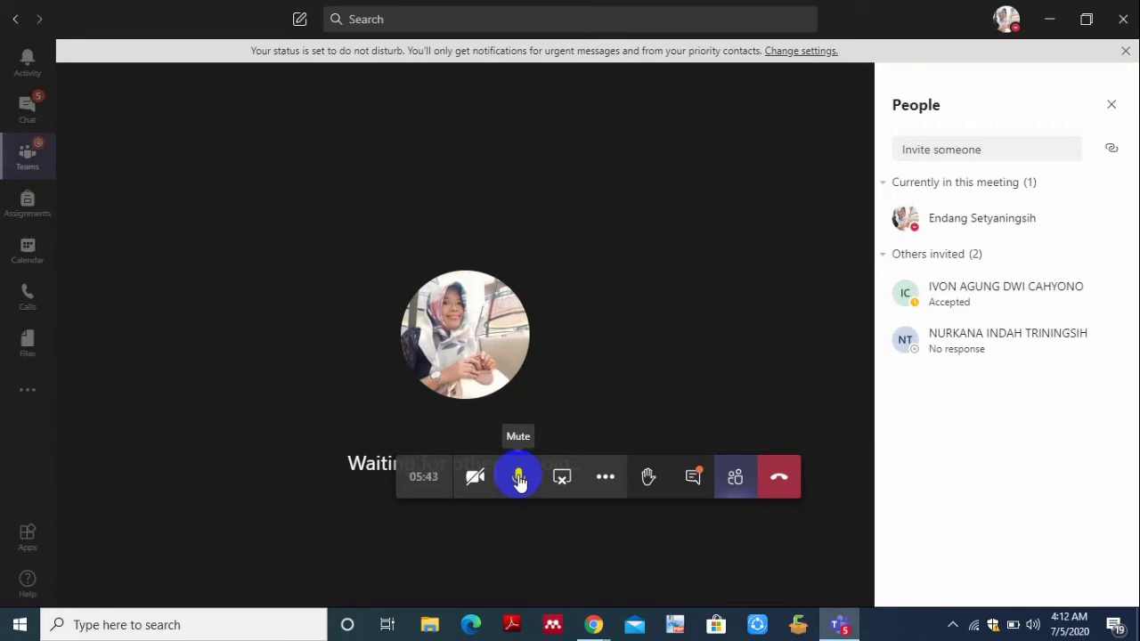
click(520, 480)
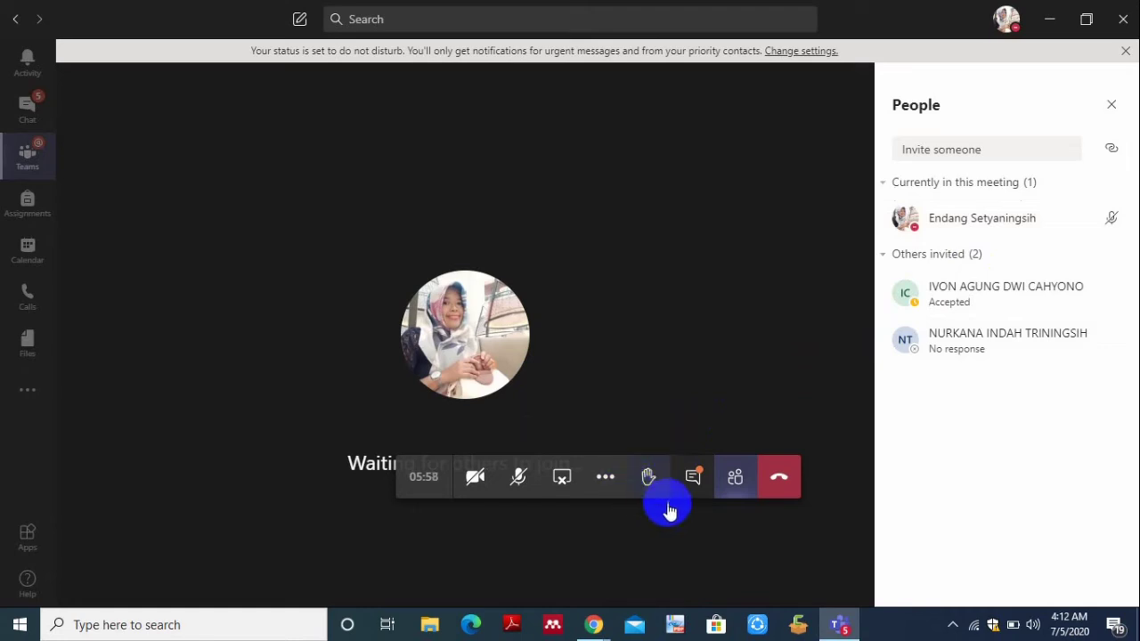
click(649, 481)
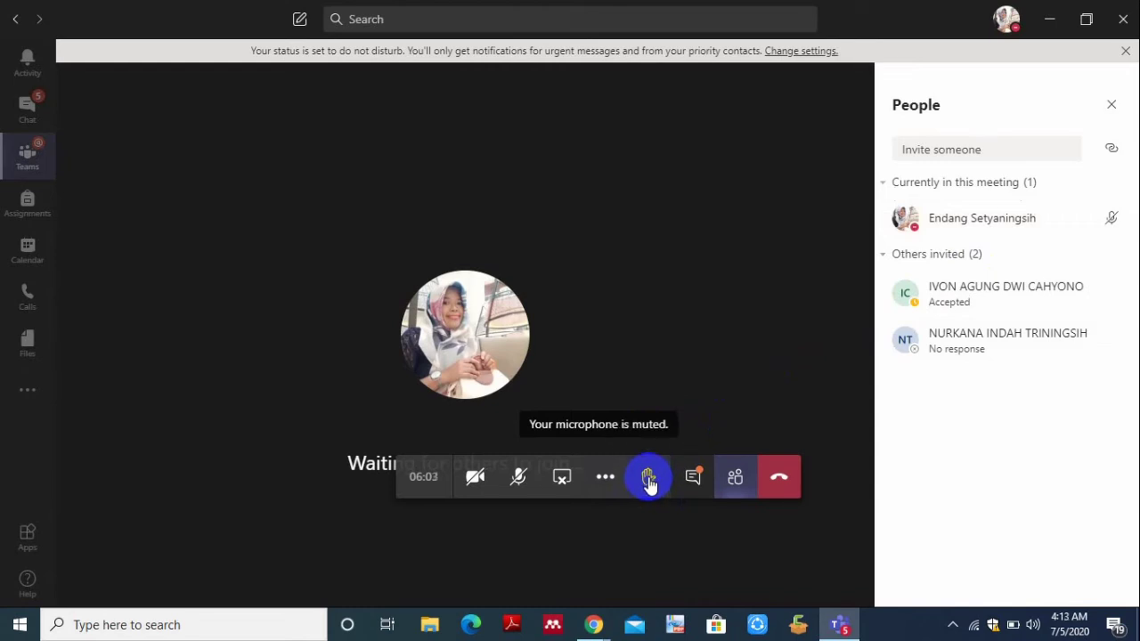
click(649, 481)
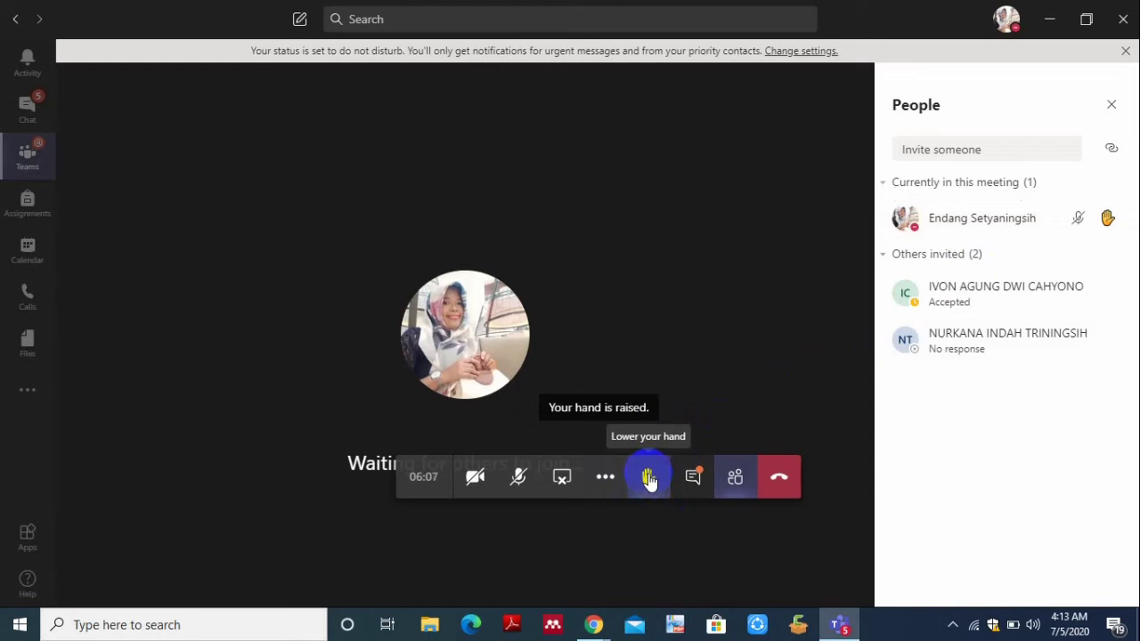
click(649, 481)
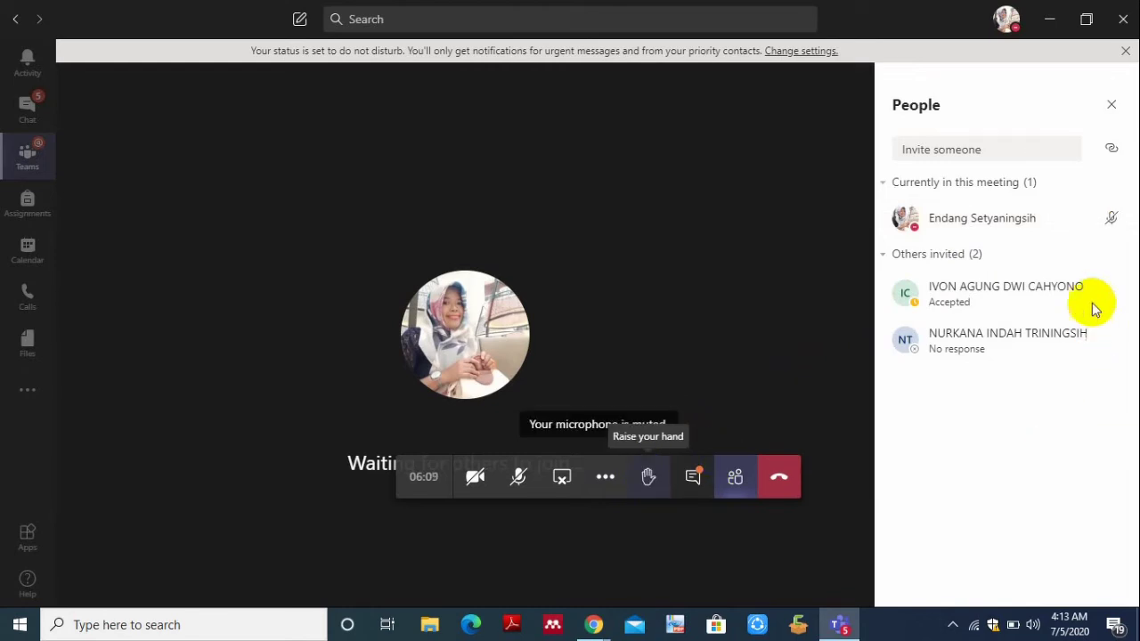
mouse_move(1109, 301)
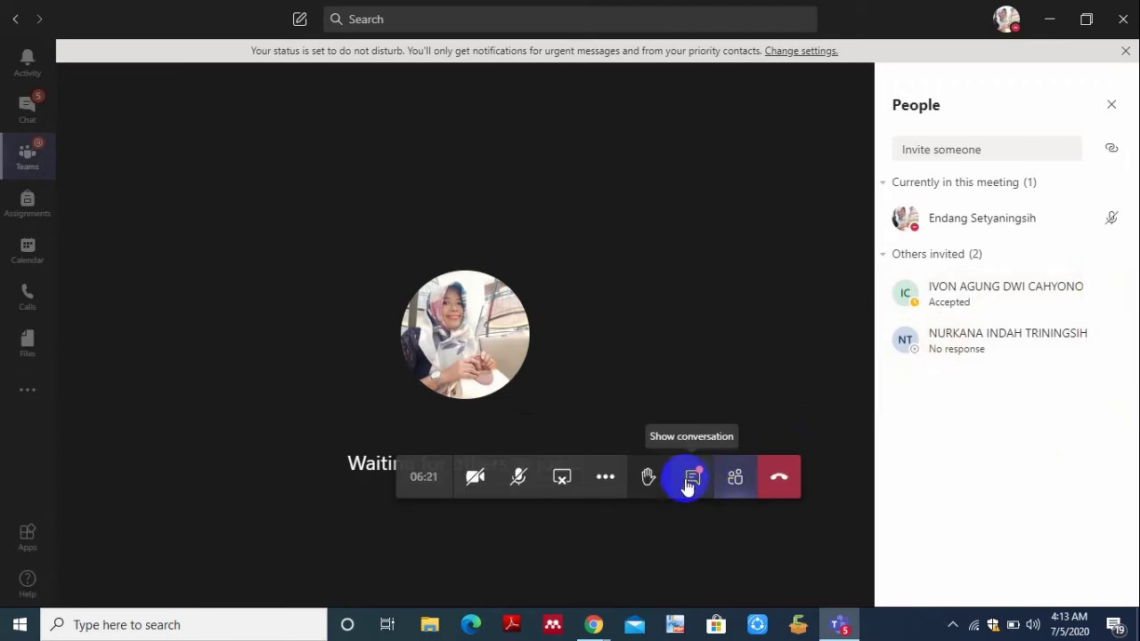
- Open the meeting chat beside the call and place the cursor in the Reply box
click(693, 478)
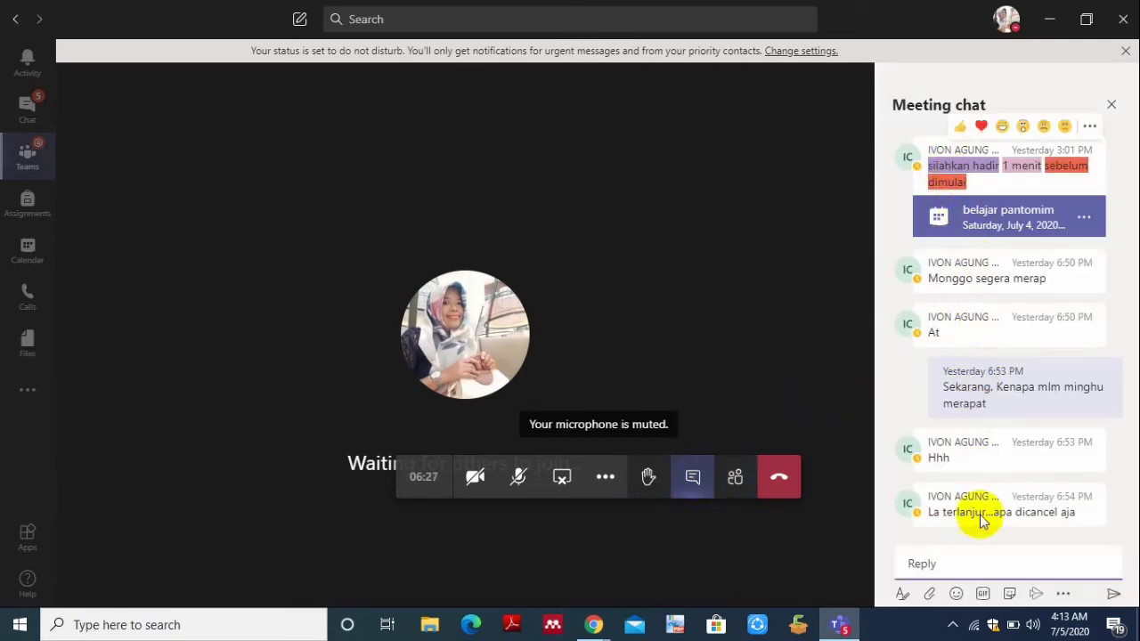
click(977, 566)
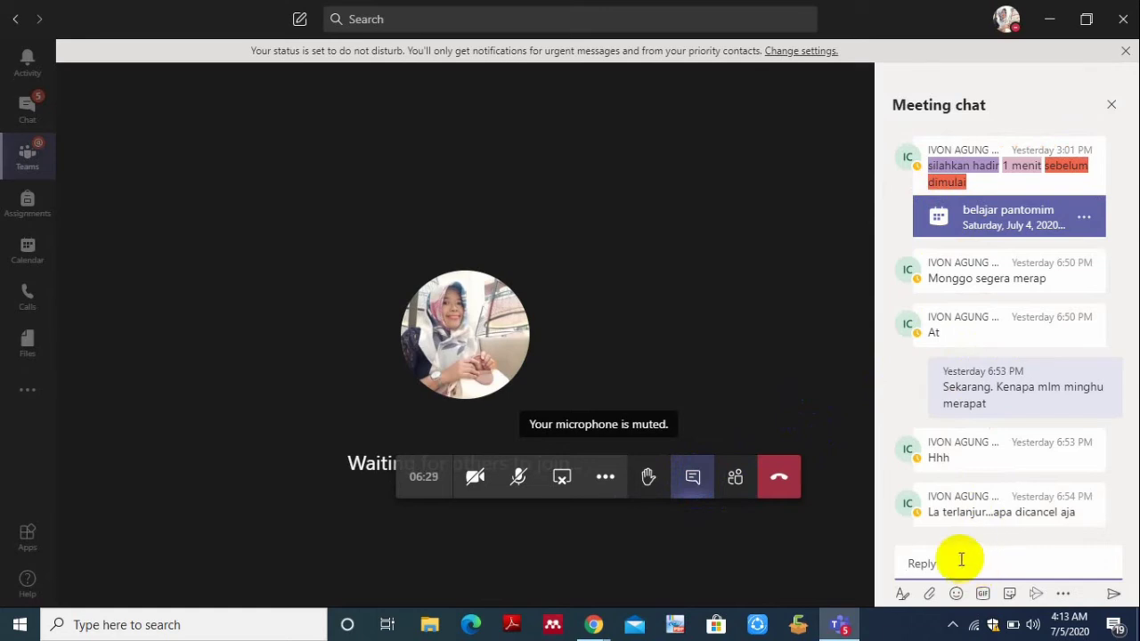
click(564, 478)
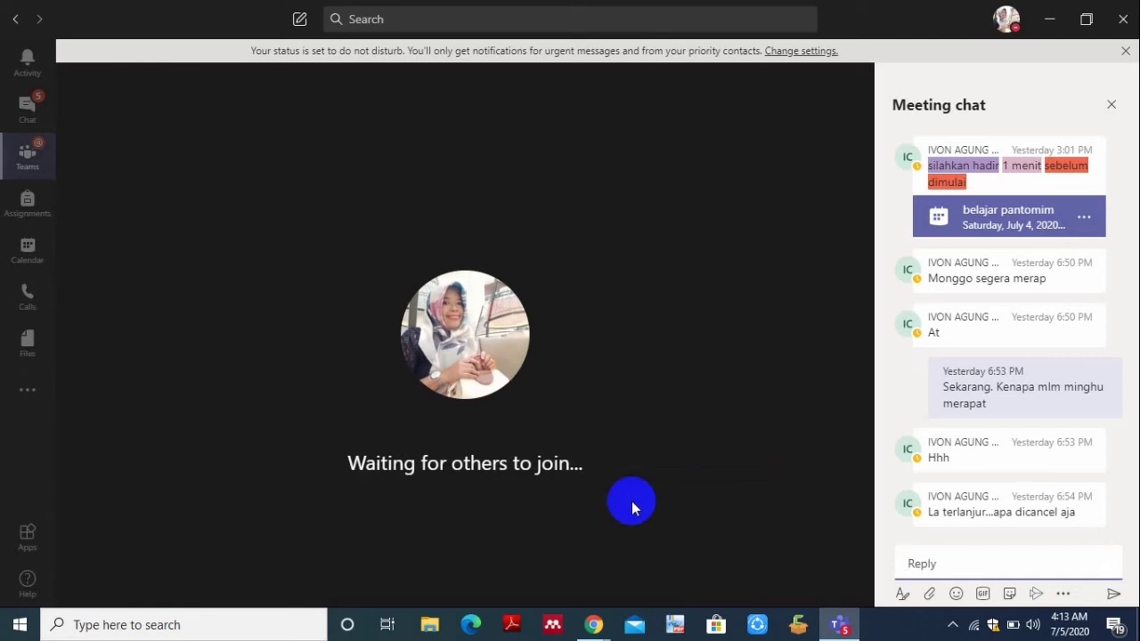
mouse_move(588, 498)
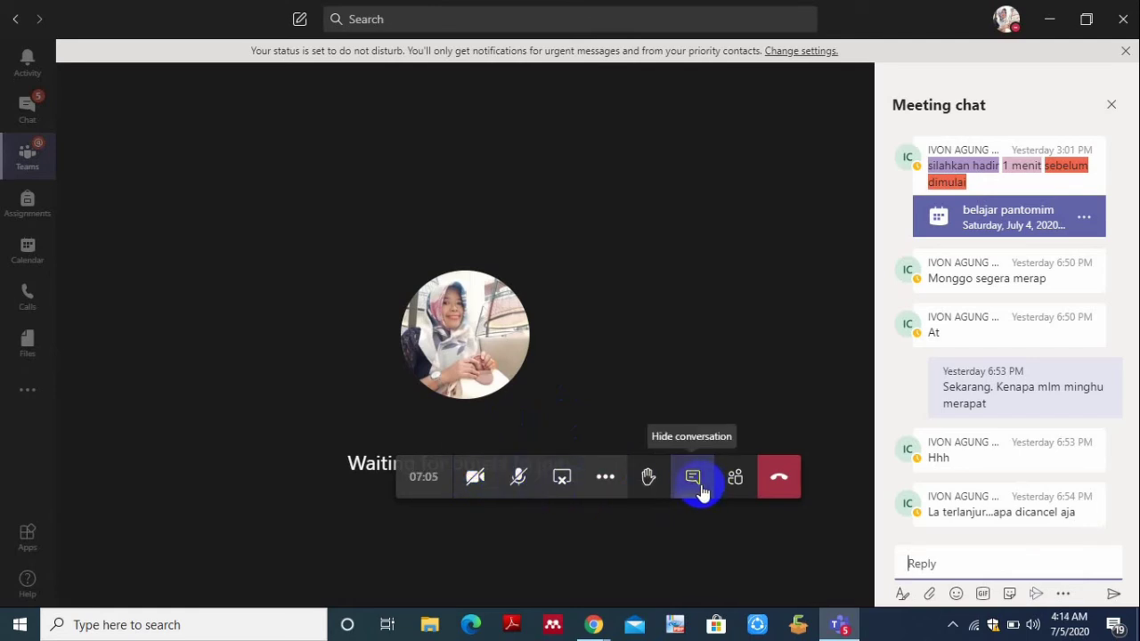
- Type 'MOHON' as an unsent reply in the meeting chat
click(932, 561)
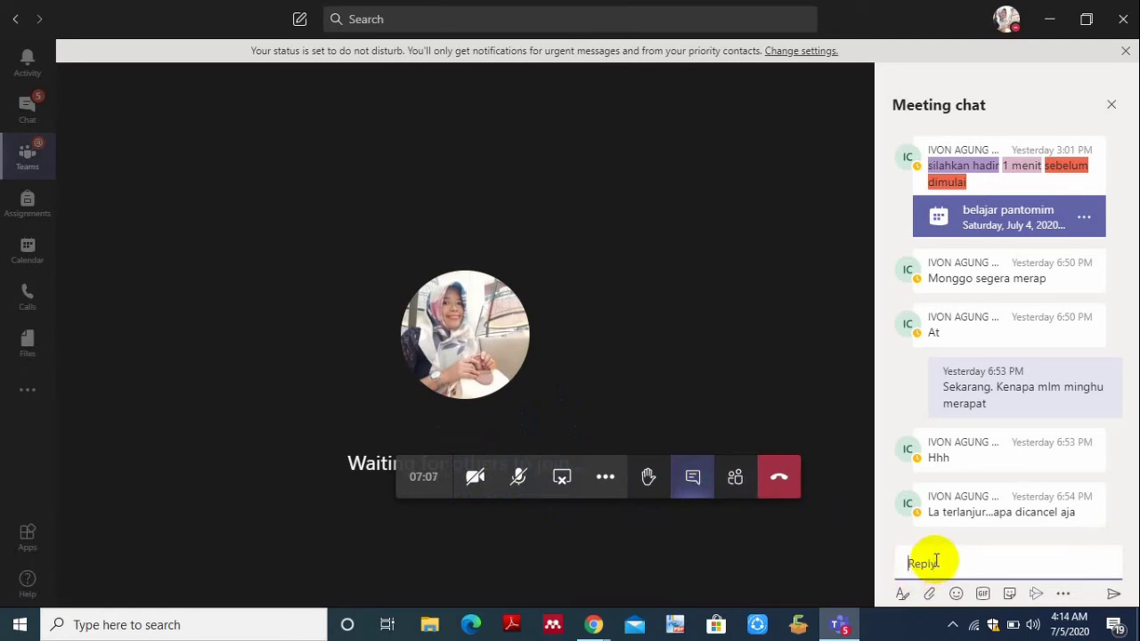
text(MOHON)
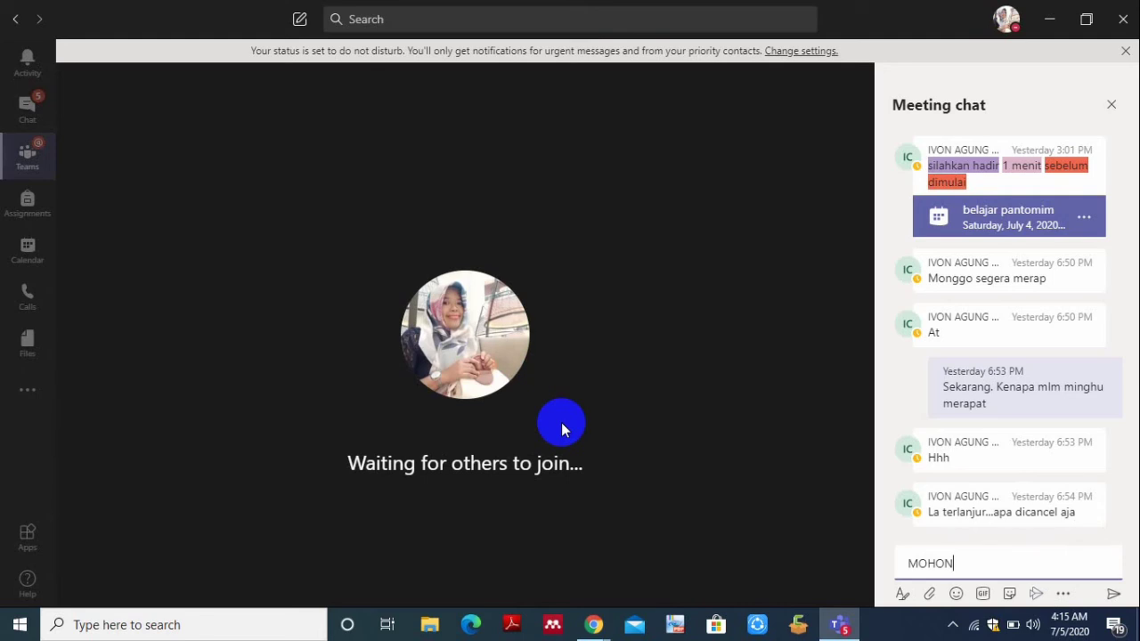
mouse_move(1119, 338)
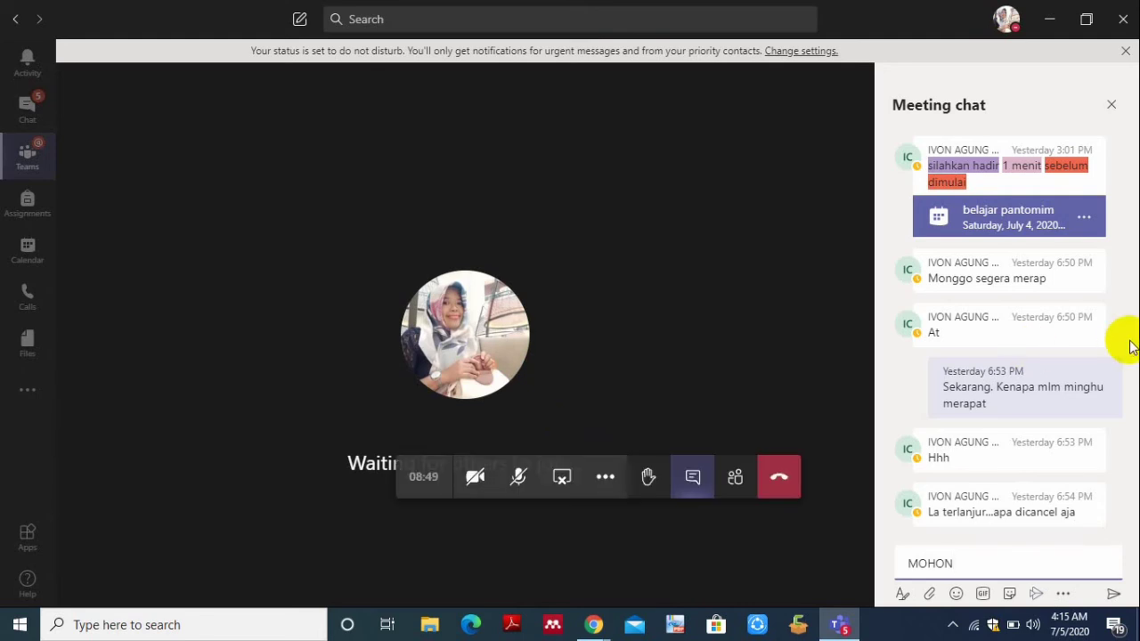
- Switch the side panel from chat to the participant list and select the Invite someone box
click(735, 479)
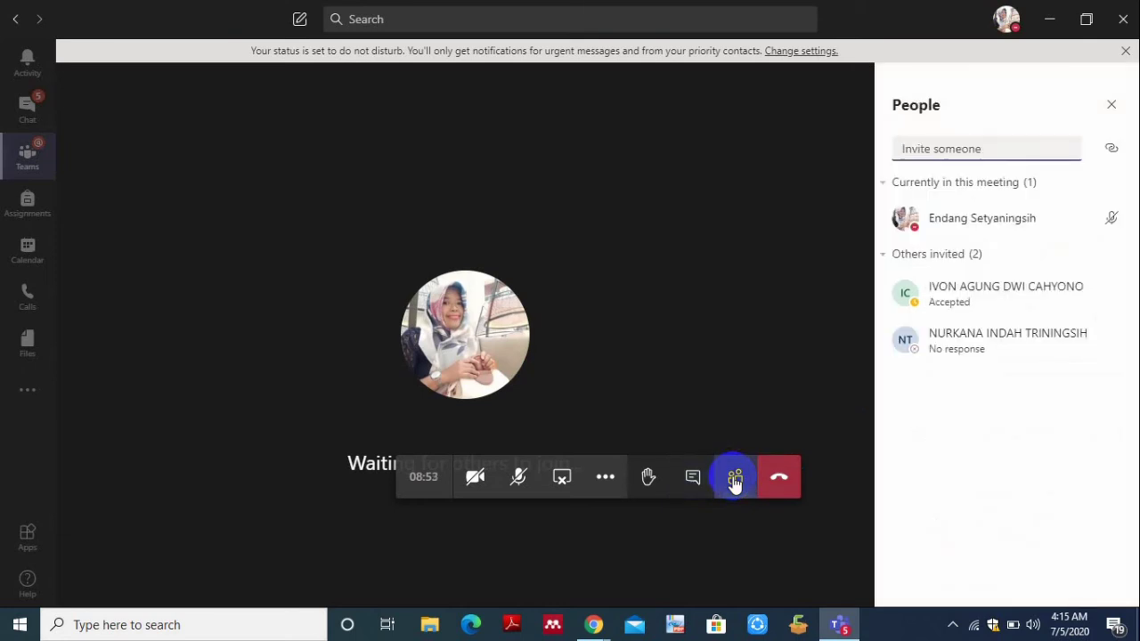
click(941, 151)
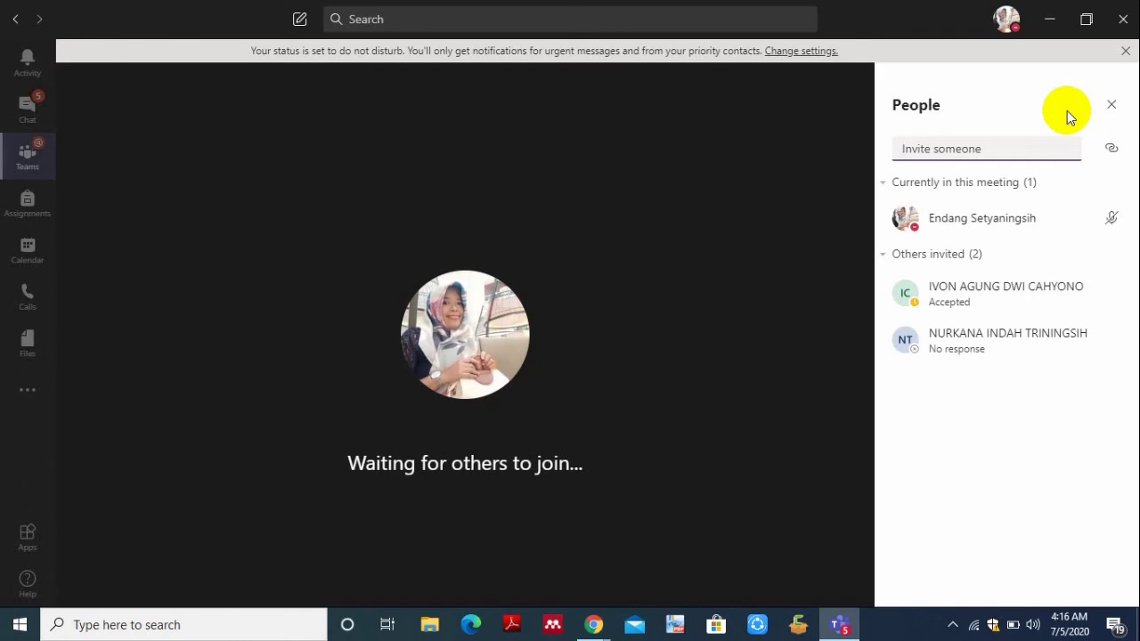
mouse_move(882, 148)
mouse_move(631, 476)
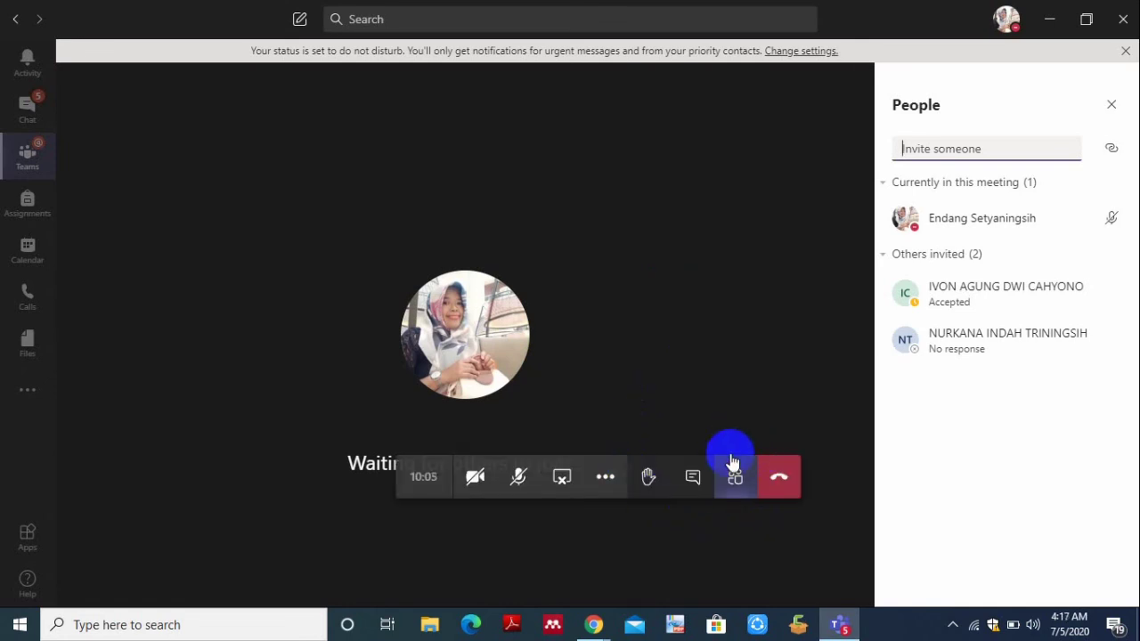